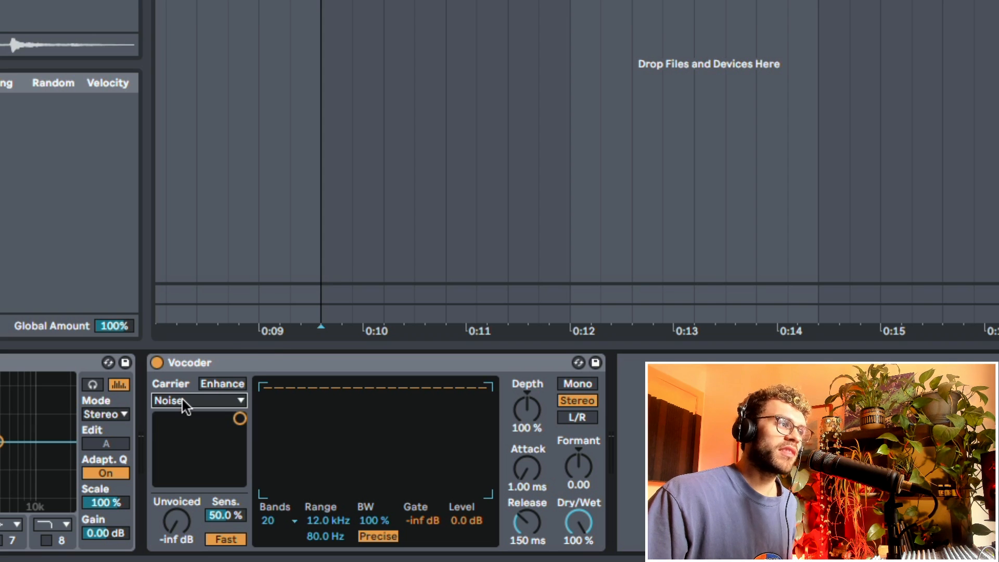
Step: Set the Vocoder's carrier to External and take its audio from the Wavetable track
left_click(183, 400)
left_click(183, 399)
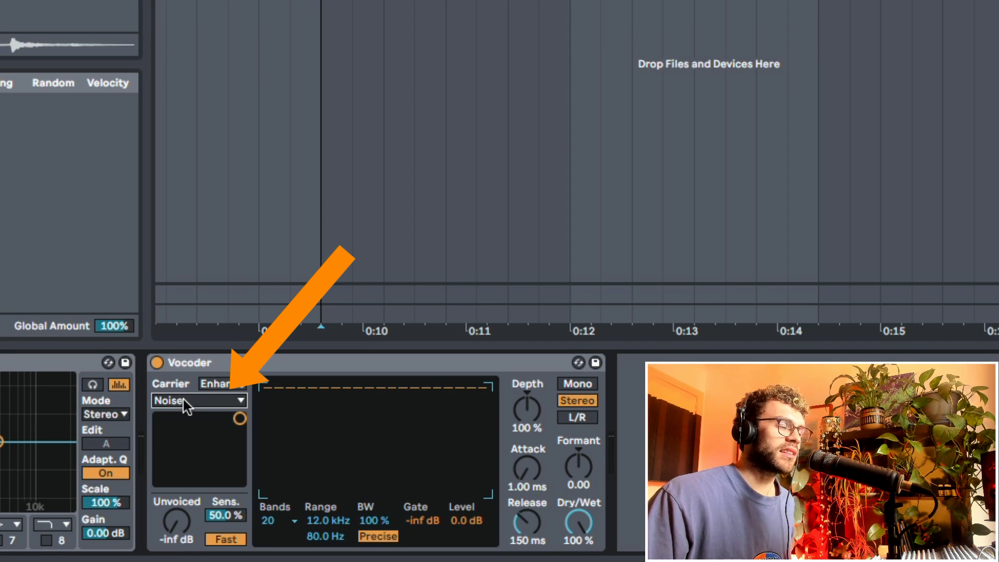
left_click(183, 401)
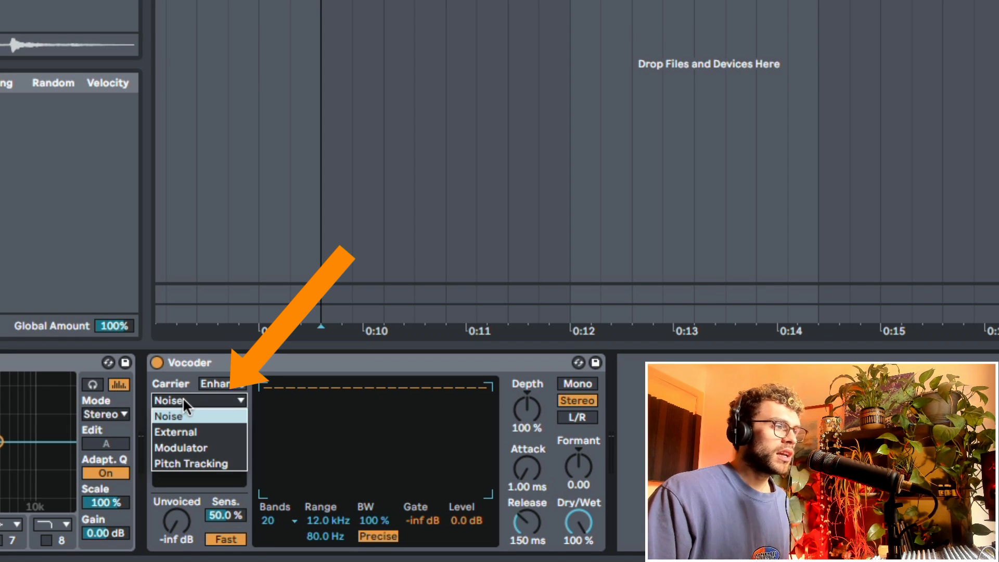
left_click(201, 432)
left_click(202, 430)
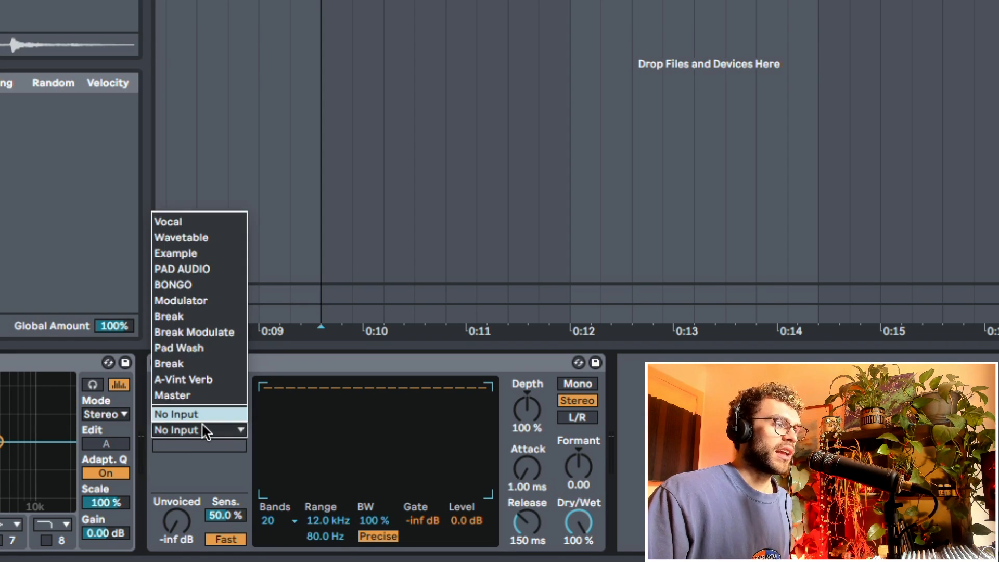
left_click(205, 240)
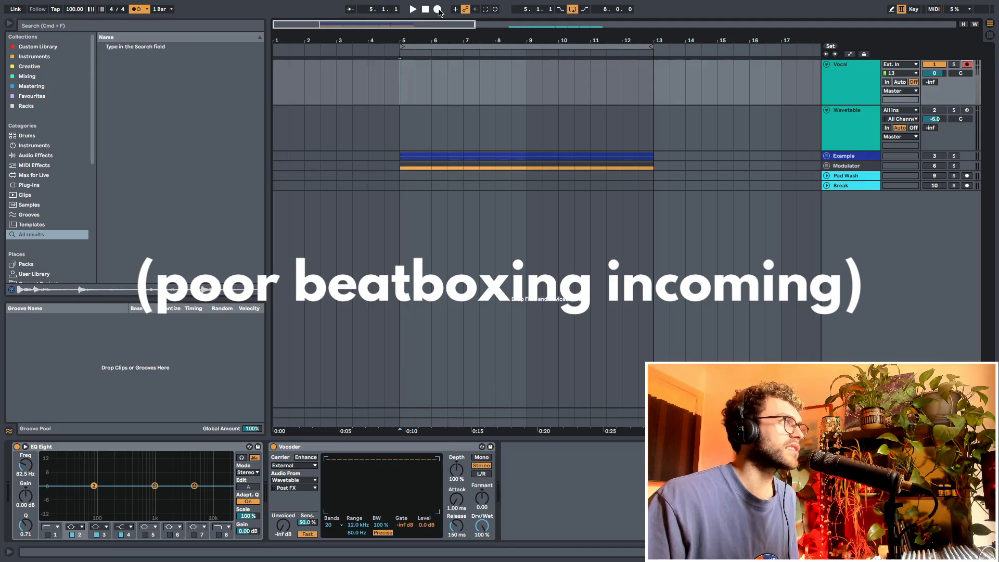
Step: Record a two-bar beatbox take on the Vocal track from bar 5 and activate the Vocoder
left_click(437, 10)
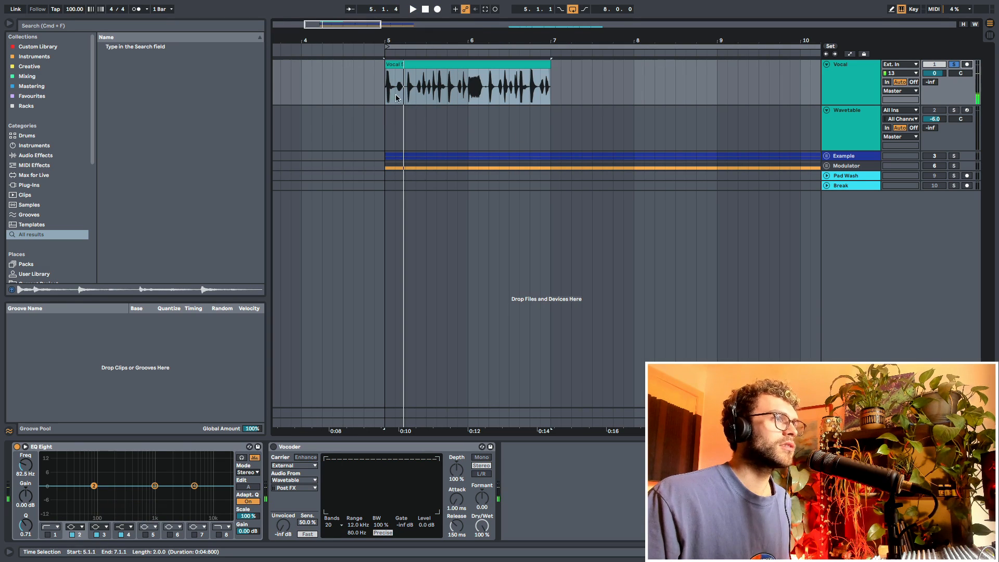
key("space")
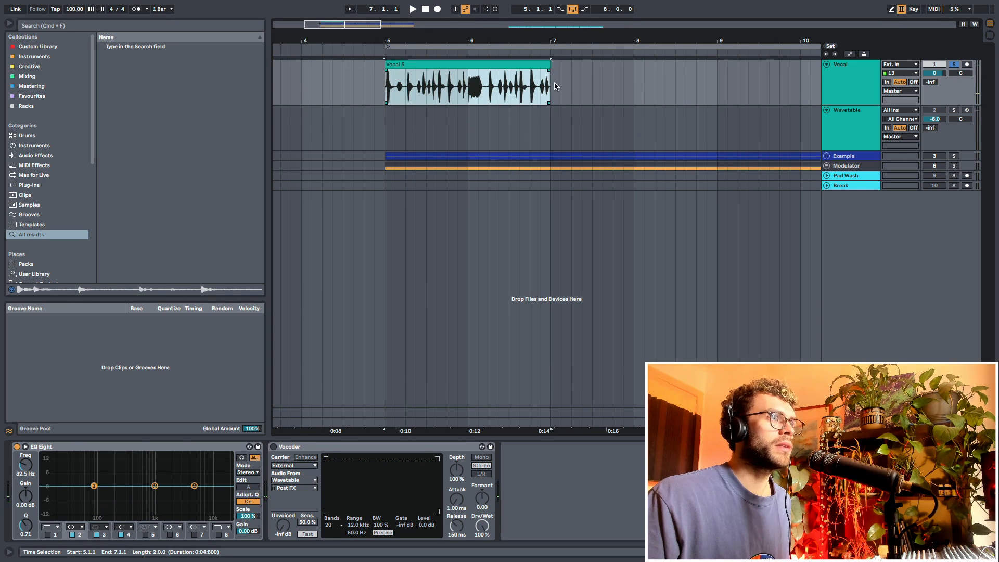
left_click(290, 449)
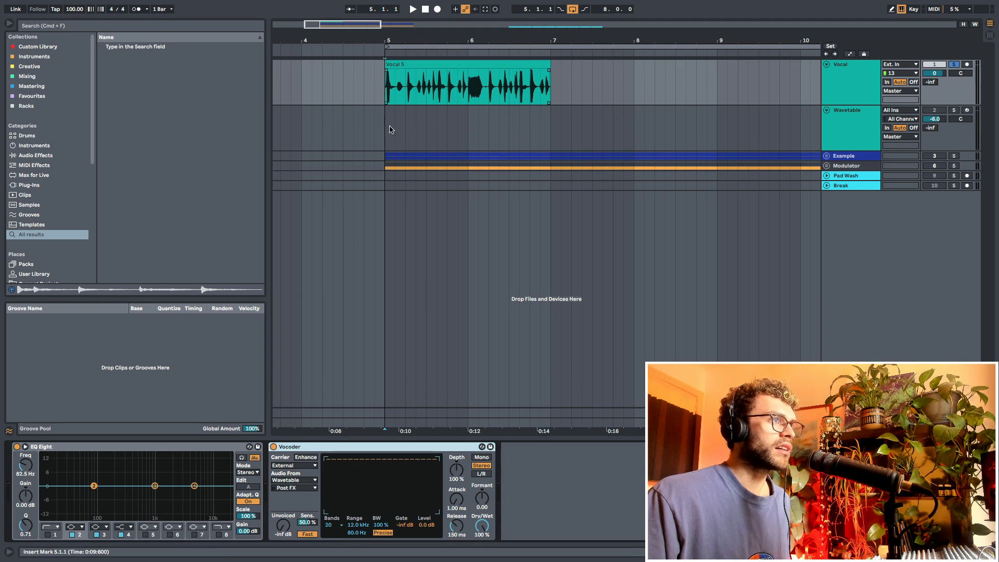
Step: Create a MIDI clip on the Wavetable track under the vocal clip and fill its two bars with one A#1 note
left_click_drag(391, 129, 553, 133)
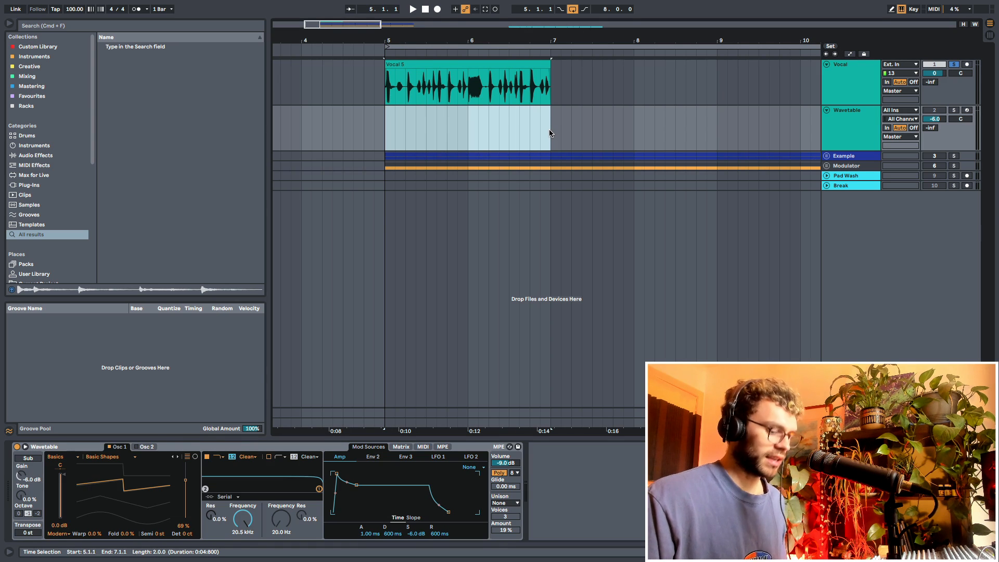
key("super+shift+m")
scroll(163, 446, "down", 10)
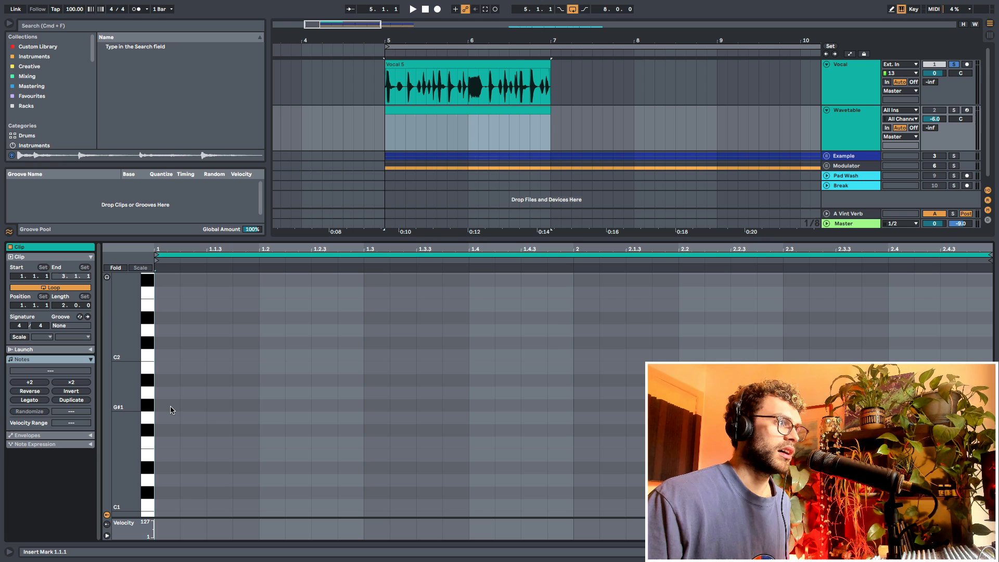
double_click(168, 380)
left_click_drag(180, 380, 727, 355)
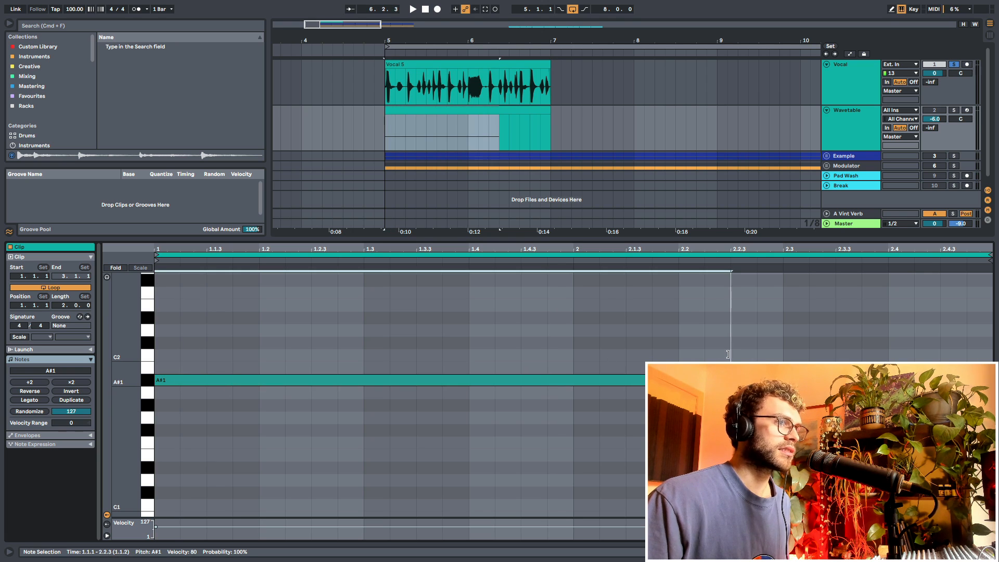
left_click_drag(809, 380, 862, 380)
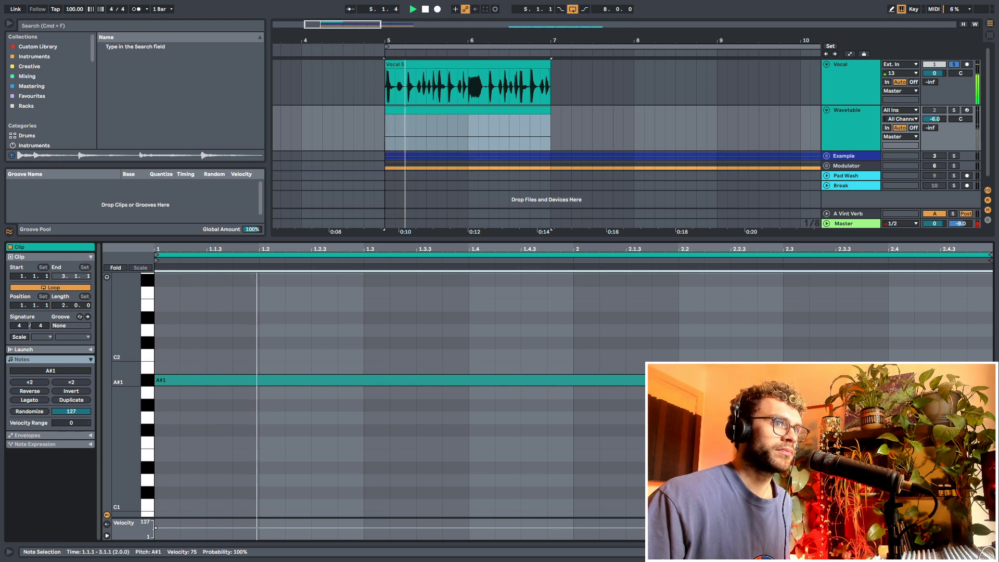
Step: Turn off the Vocal track's solo and set its Vocoder depth to 105 %, adjusting the release time during playback
key("shift+Tab")
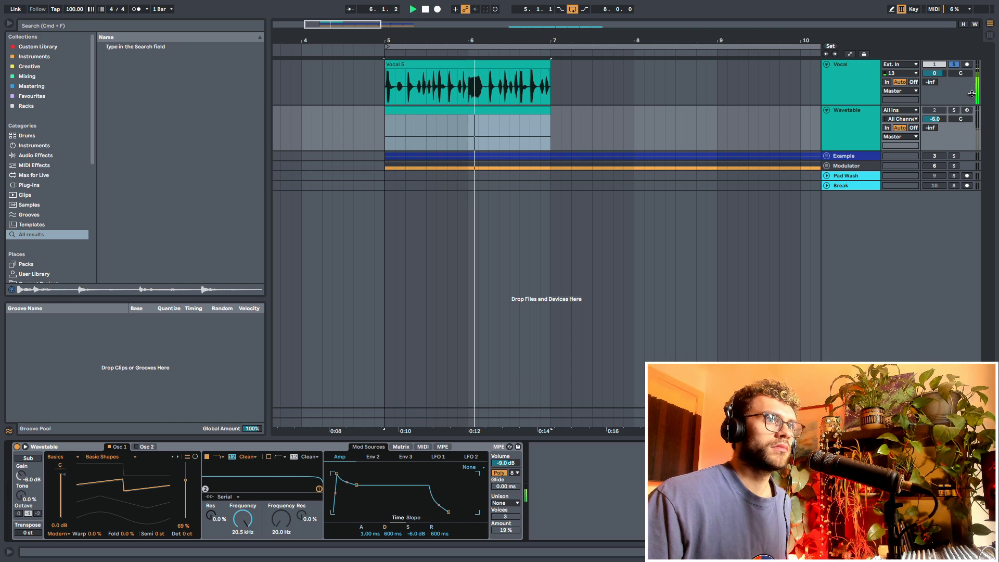
left_click(953, 67)
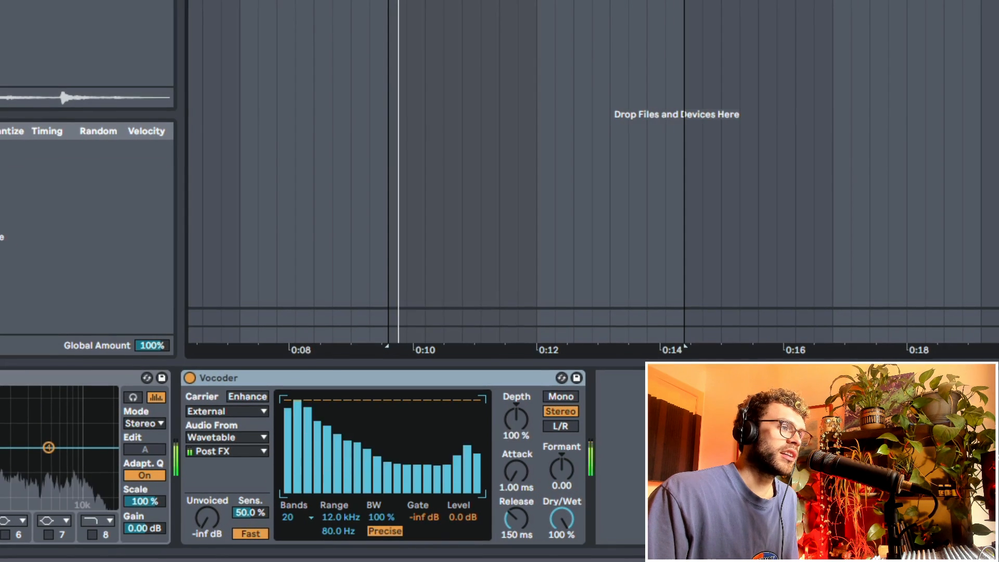
mouse_move(456, 470)
left_mouse_down()
mouse_move(456, 455)
mouse_move(457, 466)
left_mouse_up()
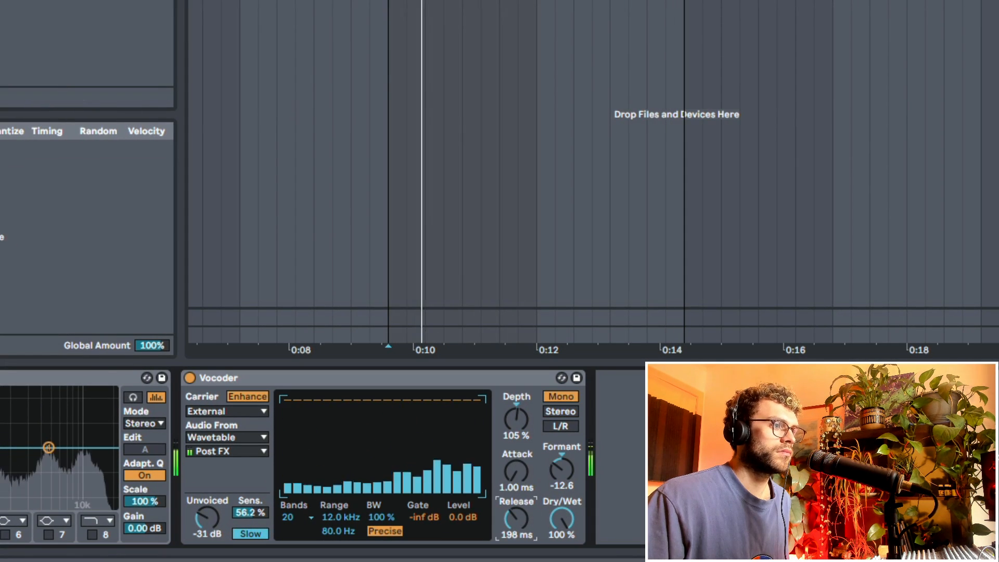
mouse_move(516, 519)
left_mouse_down()
mouse_move(516, 540)
mouse_move(508, 519)
left_mouse_up()
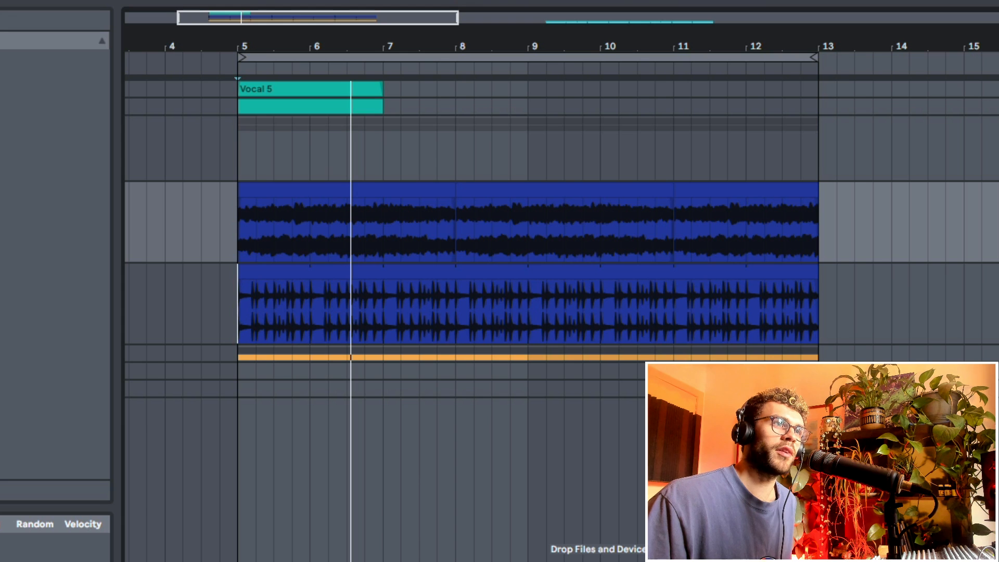
Step: Activate the BONGO track's Vocoder and set its carrier to External with PAD AUDIO as the source
left_click(256, 242)
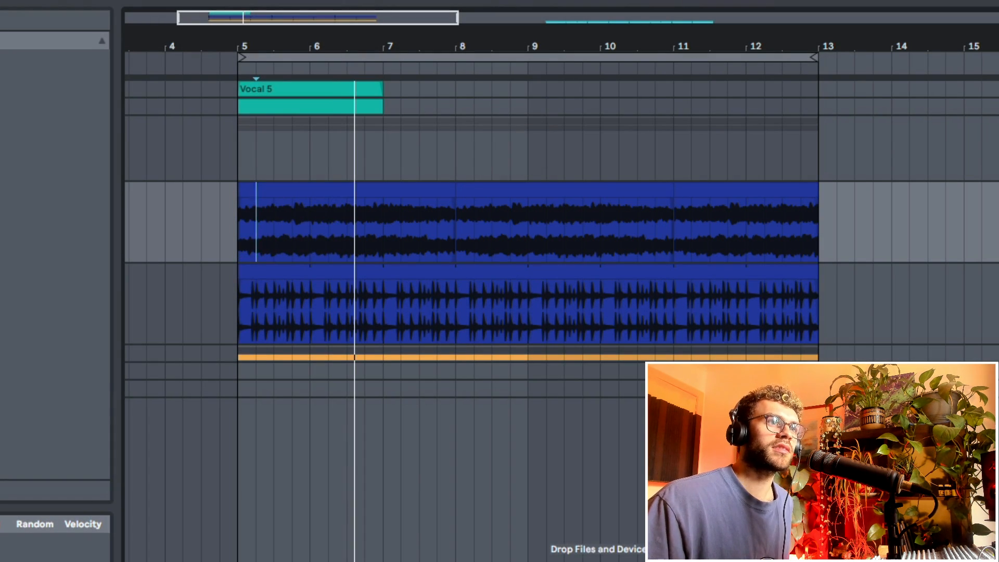
left_click(995, 304)
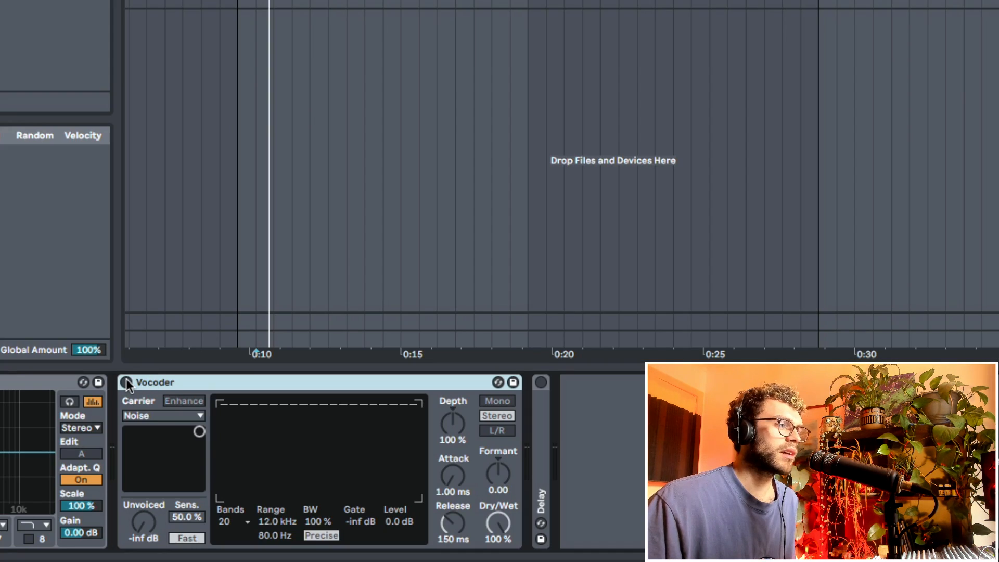
left_click(126, 382)
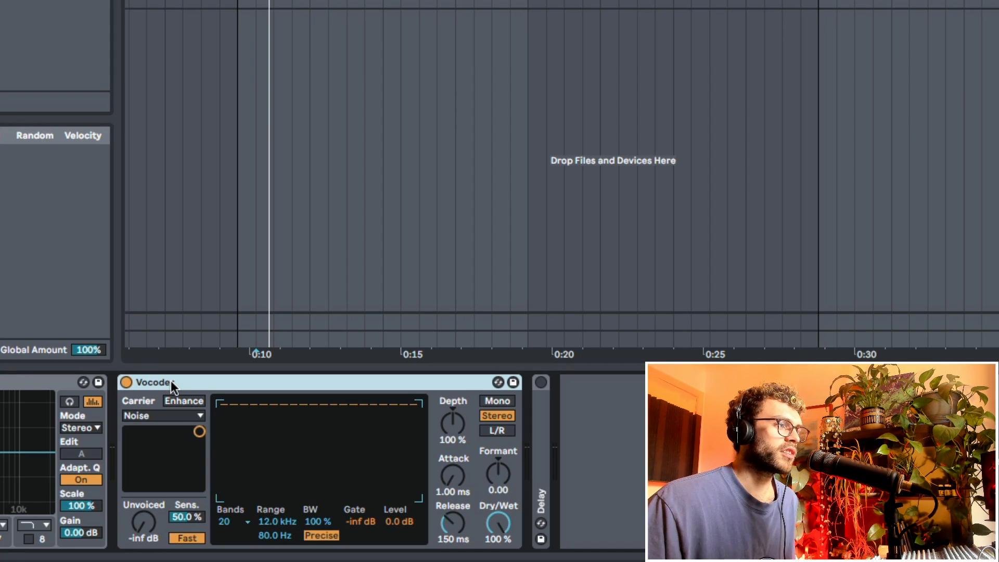
left_click(184, 415)
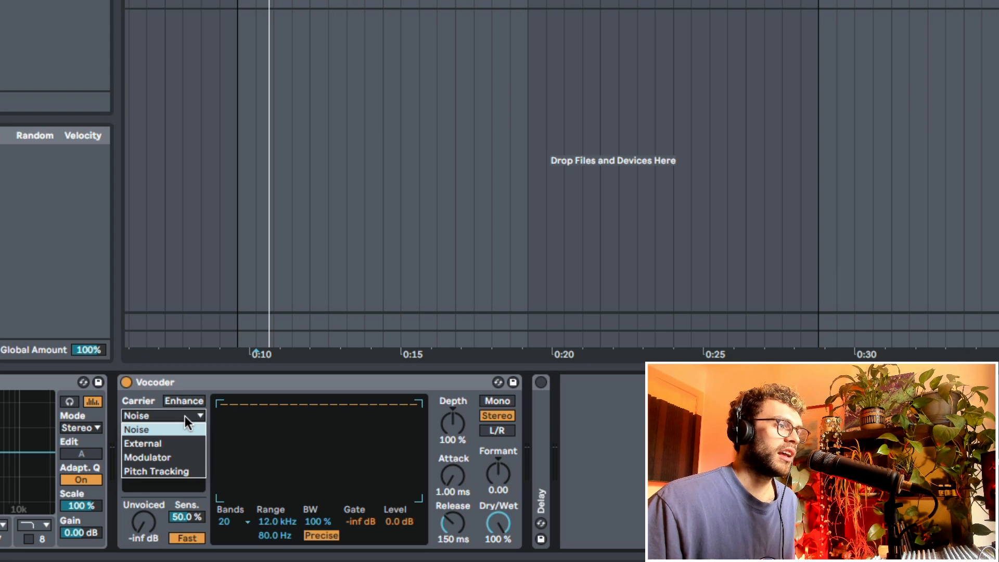
left_click(183, 444)
left_click(183, 447)
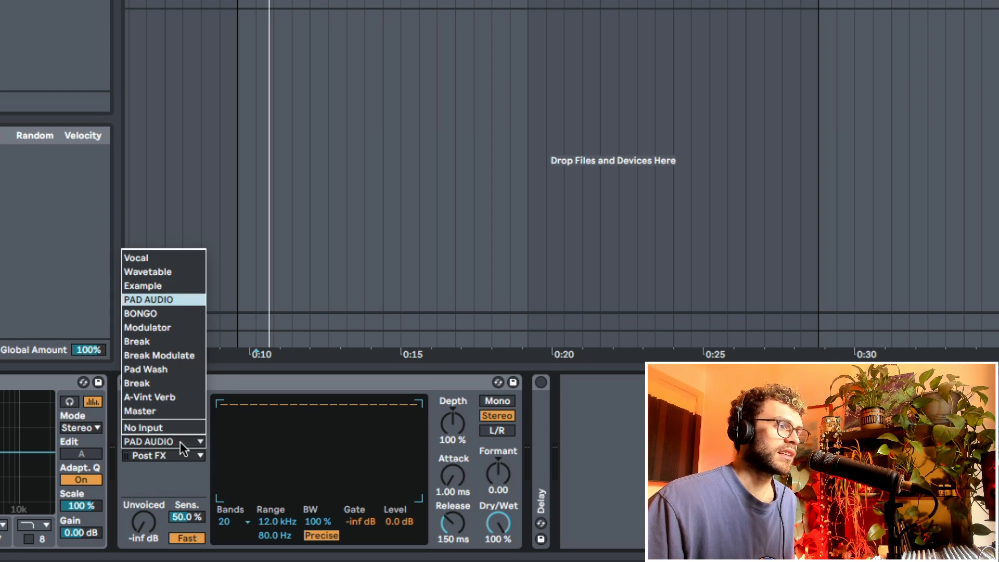
left_click(182, 447)
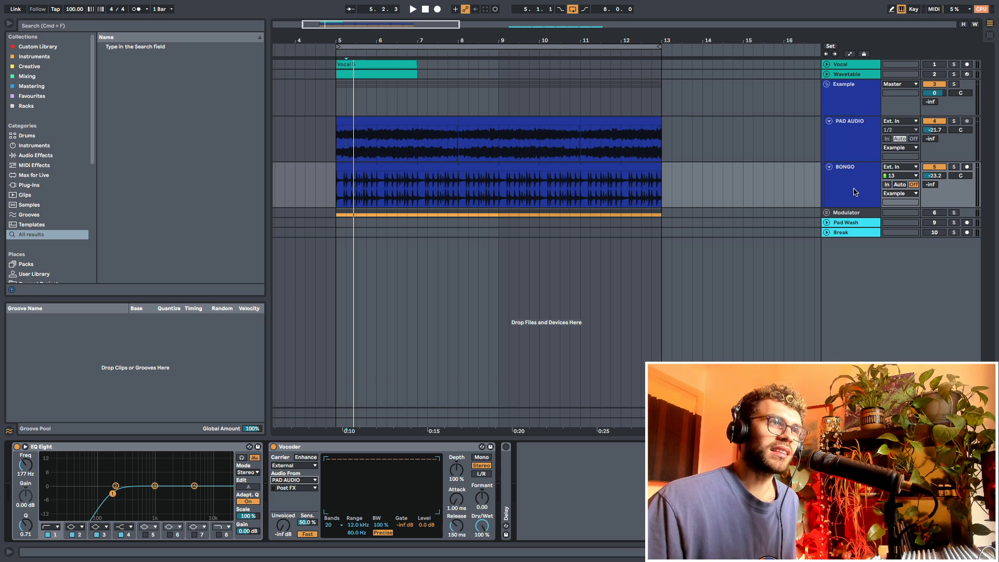
Step: Start playback from bar 5 and mute the PAD AUDIO track, leaving the BONGO track selected
left_click(853, 192)
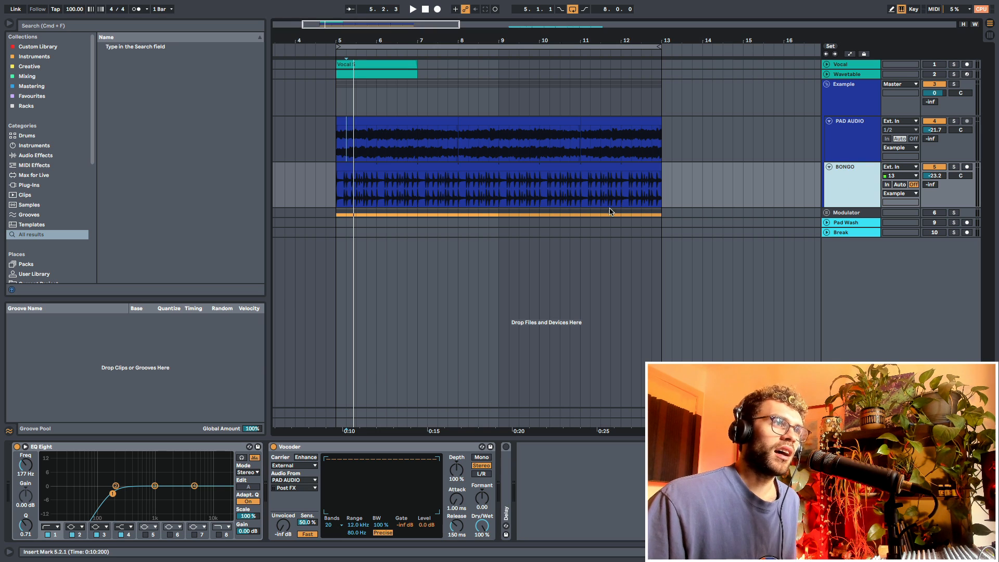
left_click_drag(324, 193, 654, 189)
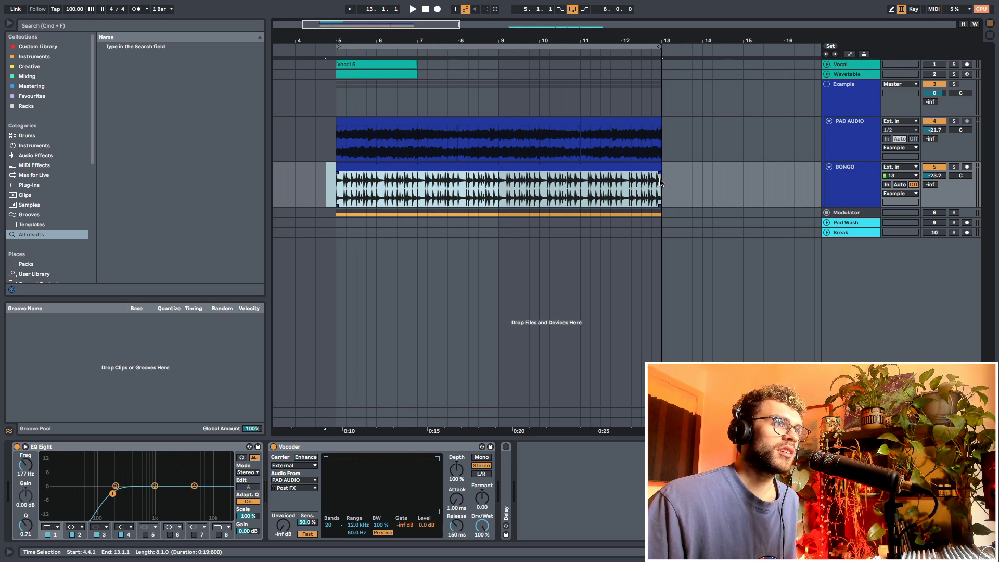
left_click_drag(661, 142, 338, 137)
left_click(340, 189)
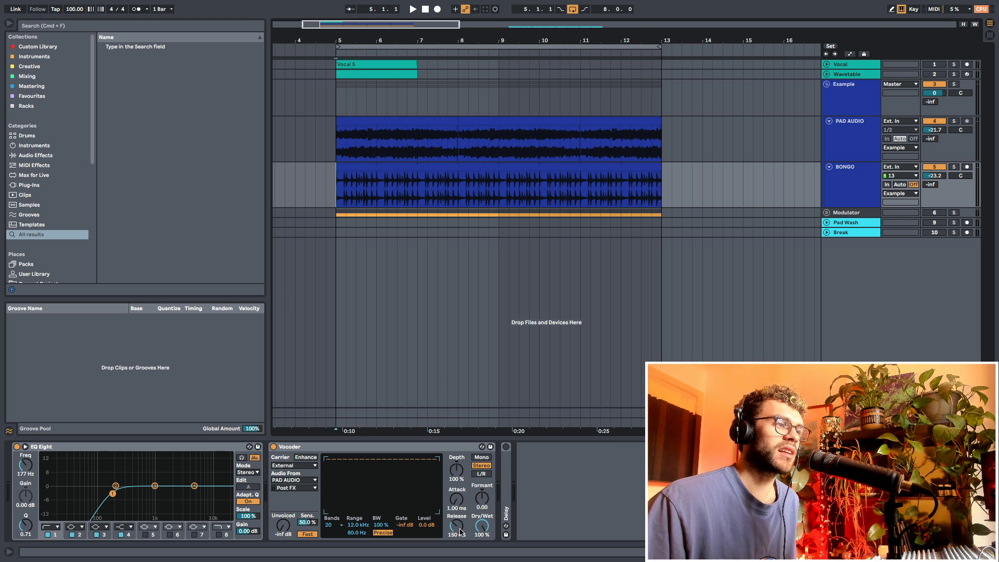
key("space")
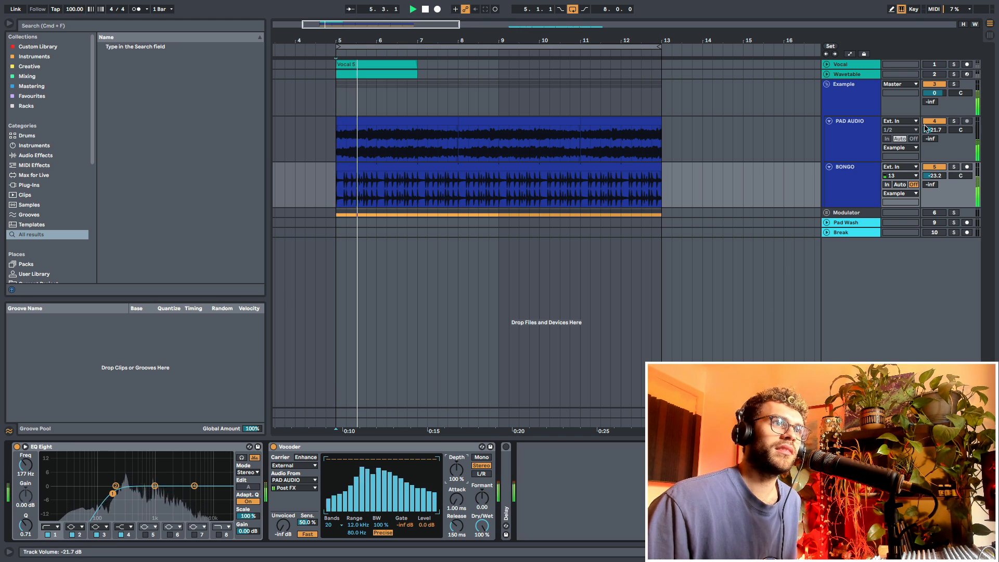
left_click(888, 136)
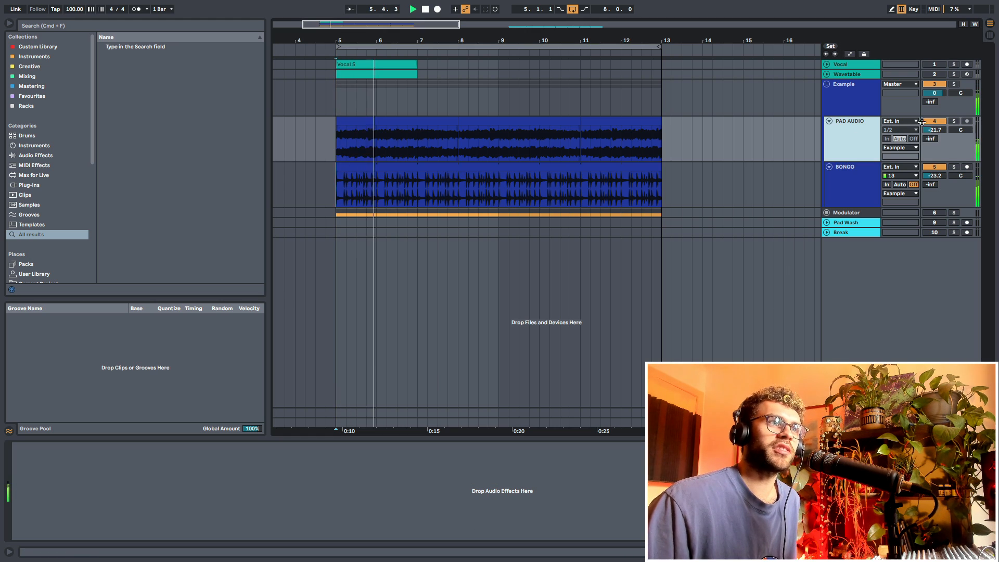
left_click(838, 177)
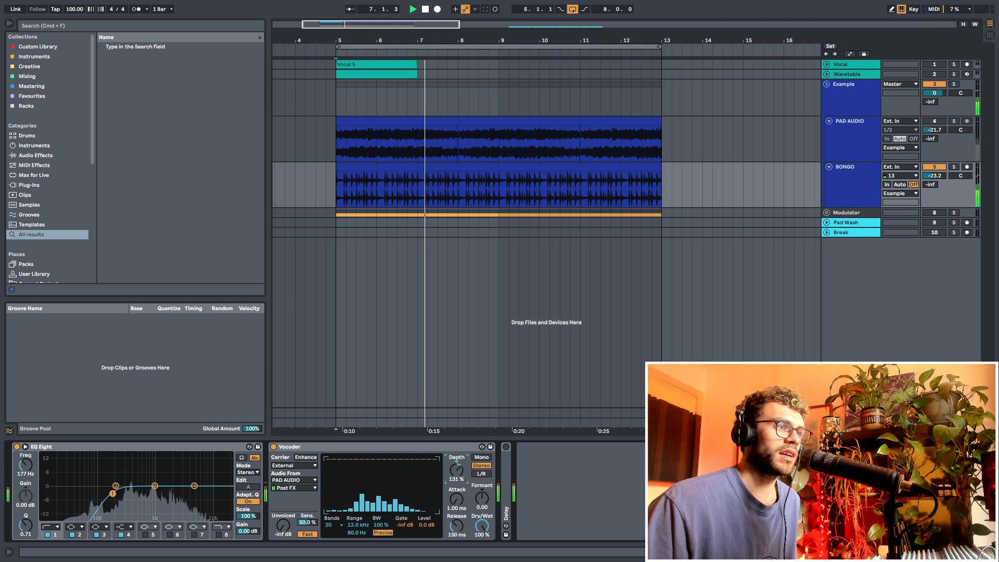
Step: Set the BONGO Vocoder's depth to 140 % and its release to 144 ms while auditioning the loop
left_click_drag(456, 470, 456, 465)
key("space")
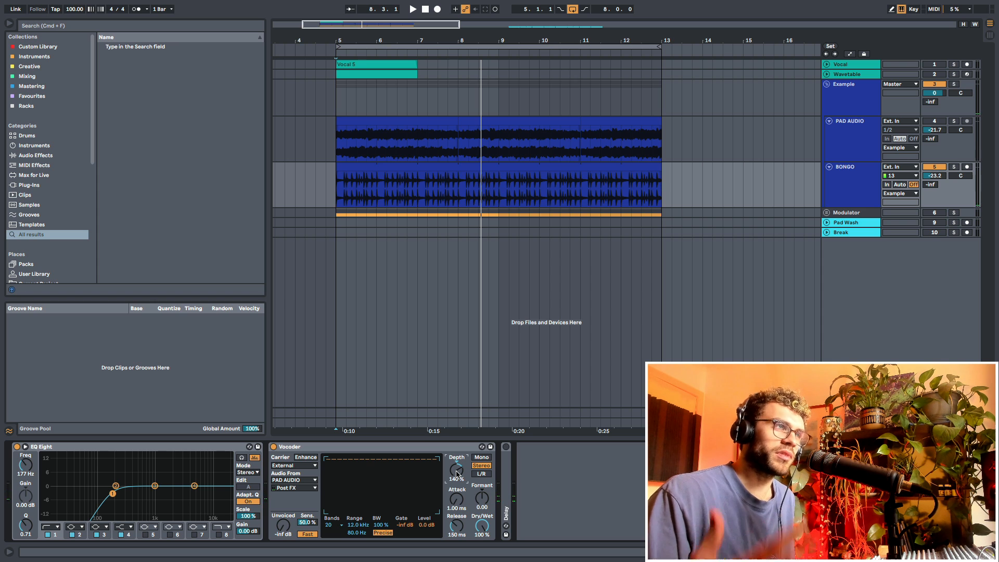
key("space")
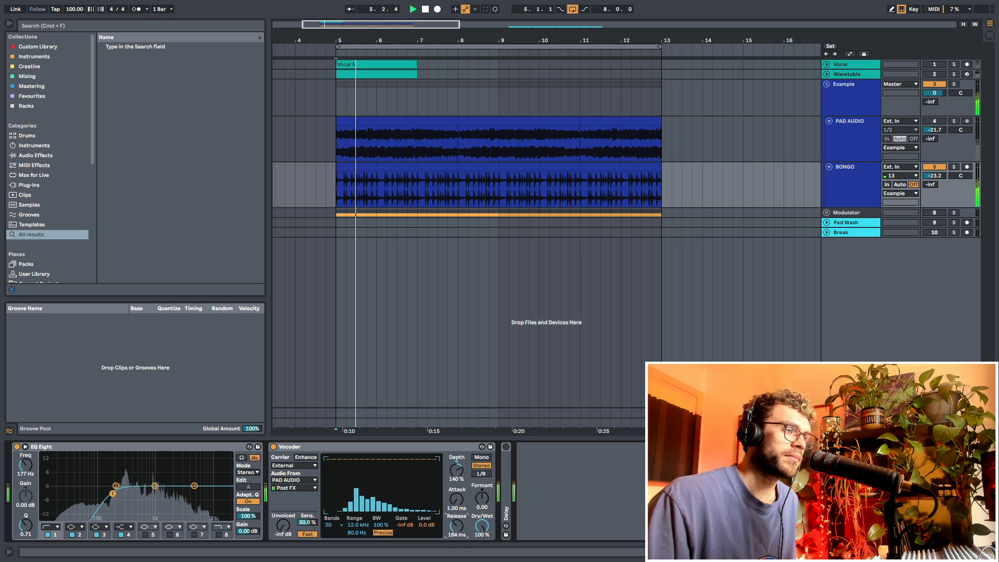
left_click_drag(456, 525, 456, 526)
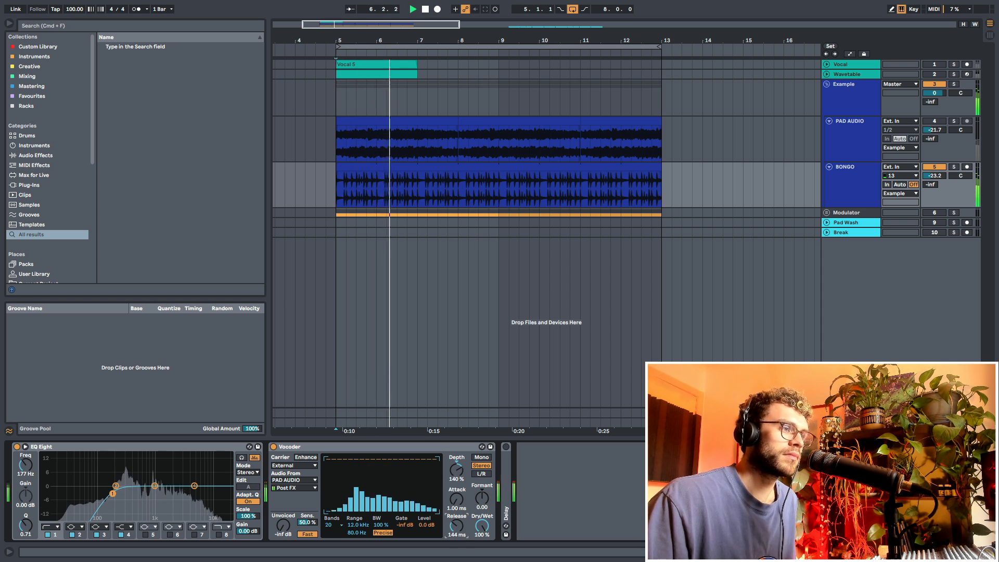
key("space")
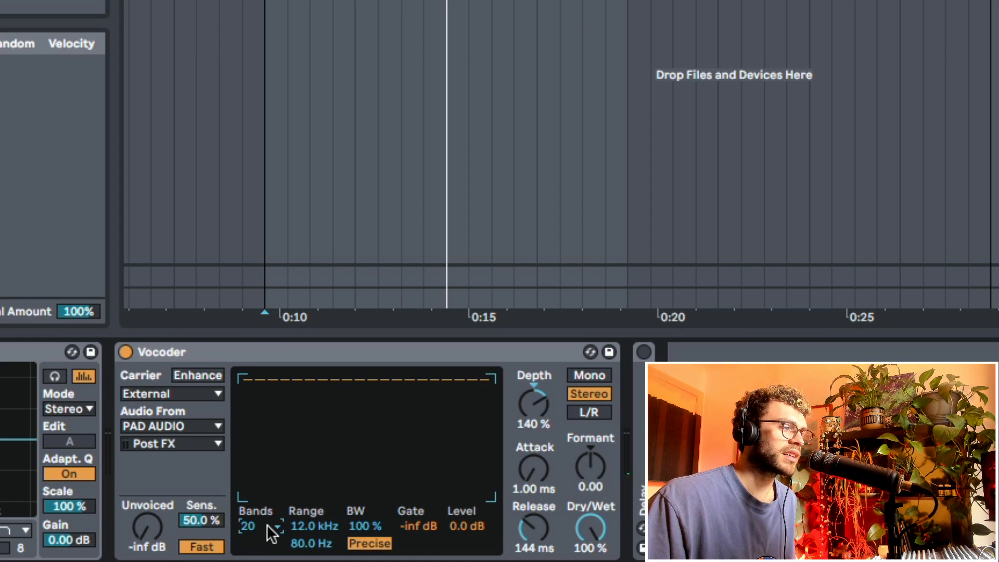
Step: Reduce the BONGO Vocoder to 4 bands and play the loop
left_click(271, 528)
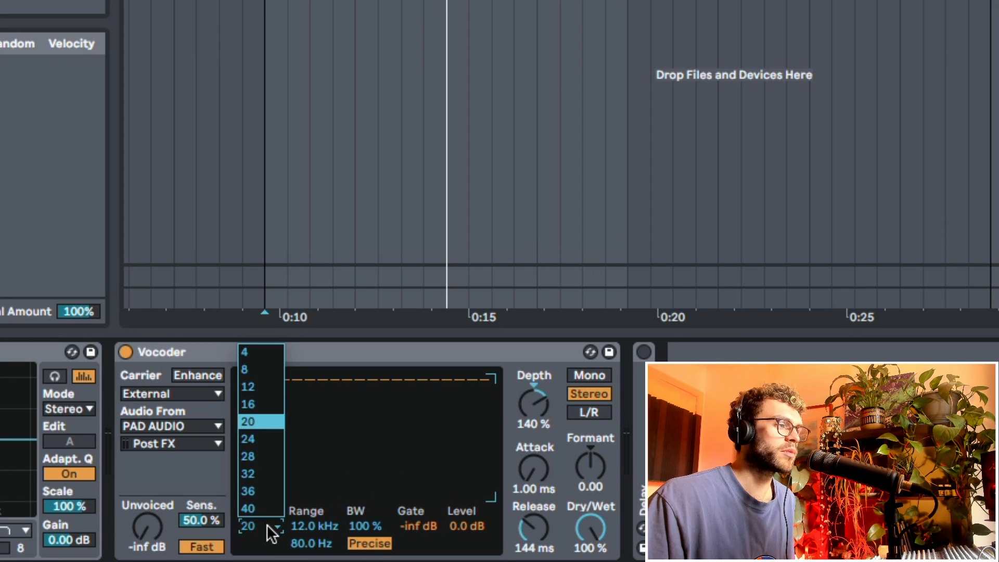
left_click(255, 354)
key("space")
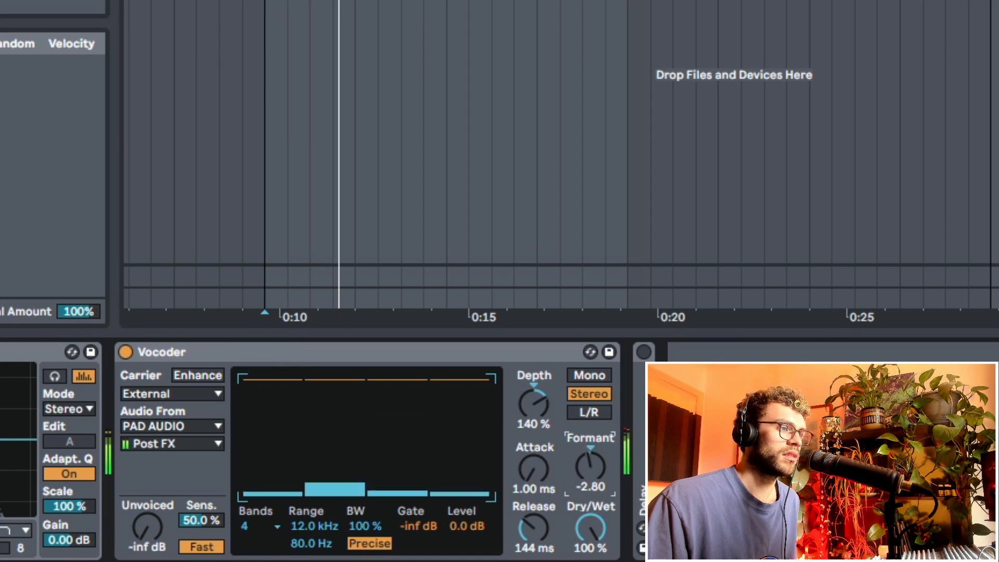
Step: Set the BONGO Vocoder's formant to 20.6 and its gate to -7.7 dB while auditioning the loop
key("space")
mouse_move(590, 467)
left_mouse_down()
mouse_move(590, 426)
mouse_move(590, 439)
left_mouse_up()
key("space")
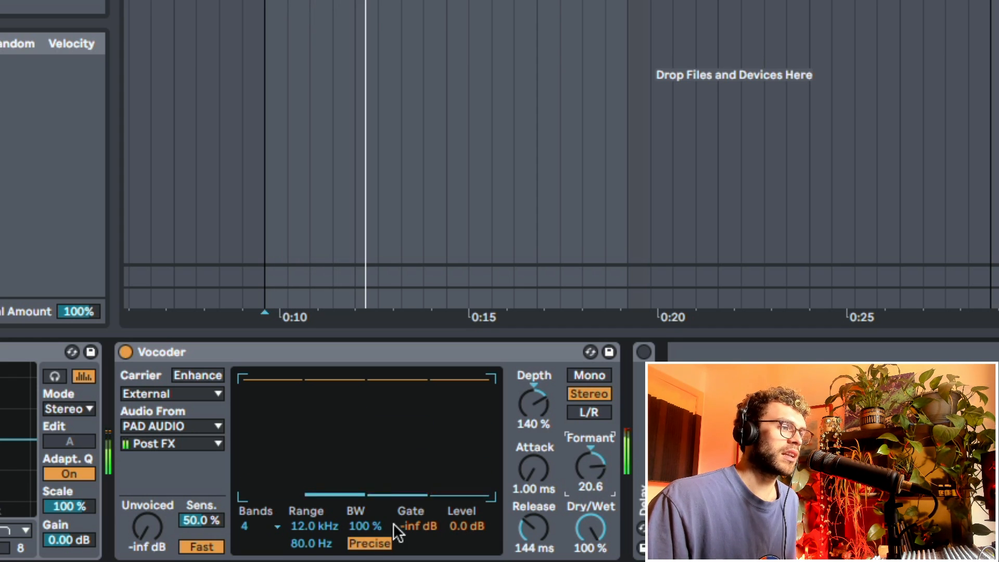
left_click_drag(394, 525, 394, 488)
key("space")
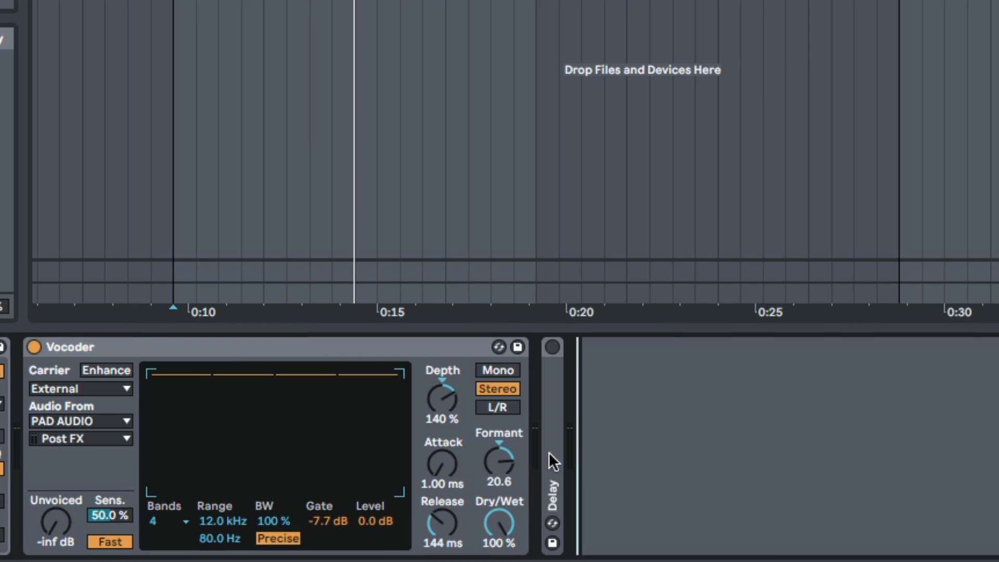
Step: Expand the Delay that follows the BONGO Vocoder, turn it on and adjust its dry/wet mix while auditioning the loop
double_click(542, 424)
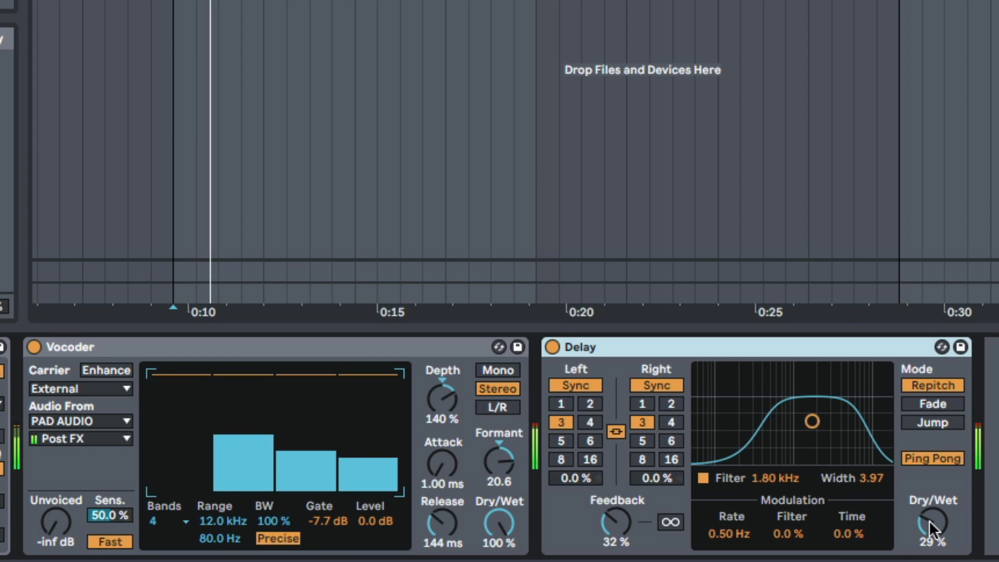
left_click_drag(931, 525, 932, 521)
left_click_drag(323, 520, 323, 530)
mouse_move(428, 530)
left_mouse_down()
mouse_move(434, 513)
mouse_move(434, 526)
left_mouse_up()
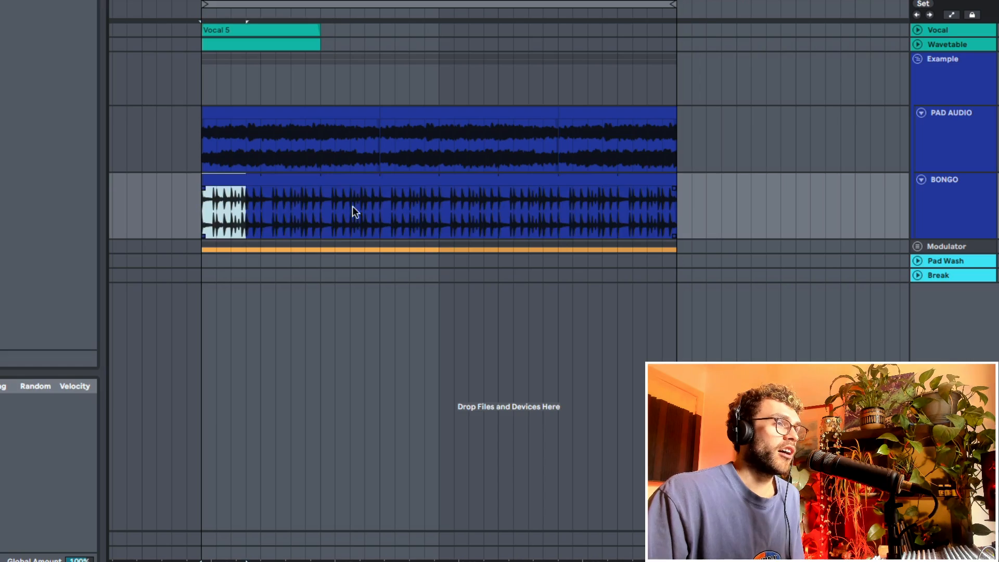
Step: Highlight the BONGO and PAD AUDIO clips in turn to point out the modulator and the carrier
left_click_drag(354, 210, 700, 198)
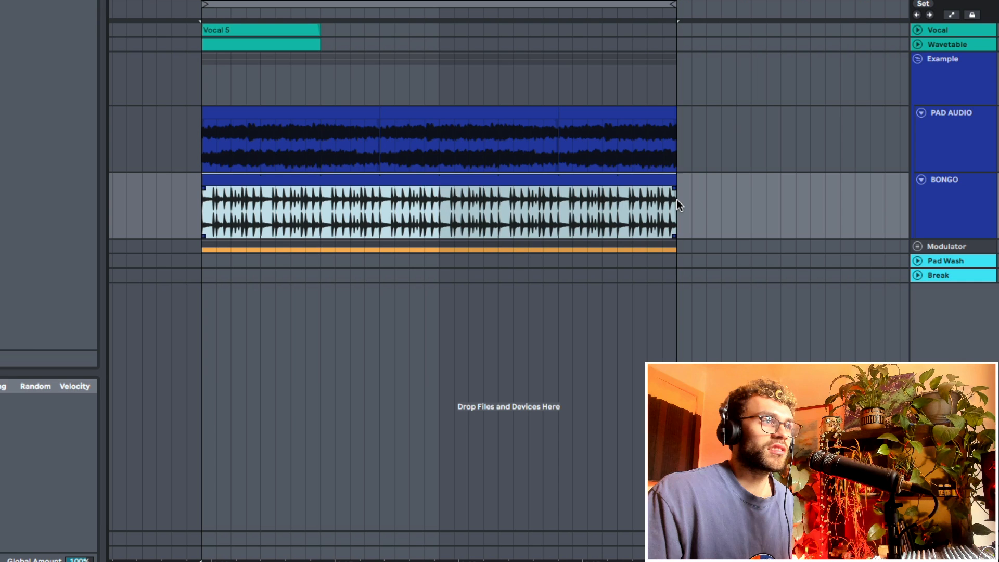
left_click_drag(678, 151, 205, 146)
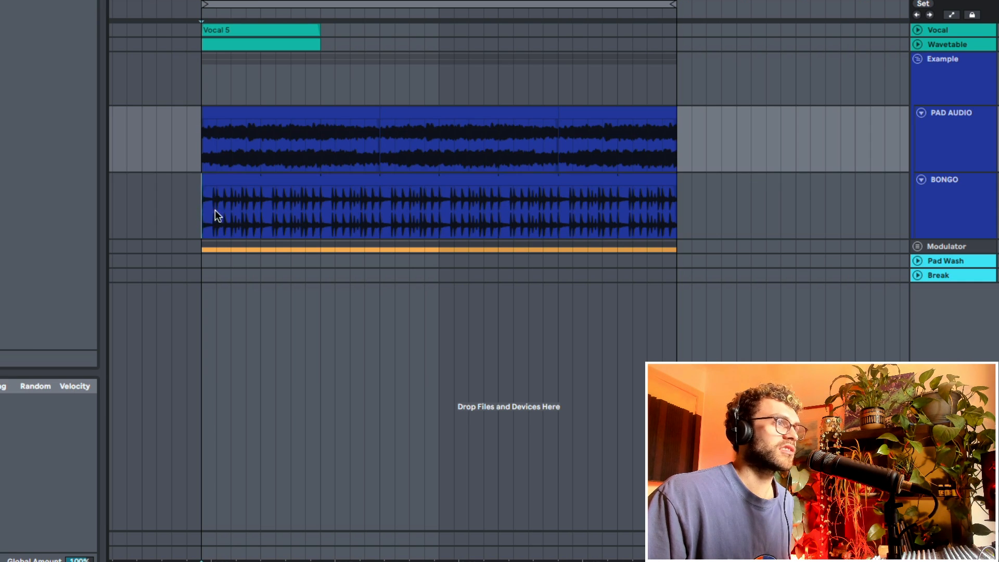
left_click_drag(214, 210, 612, 223)
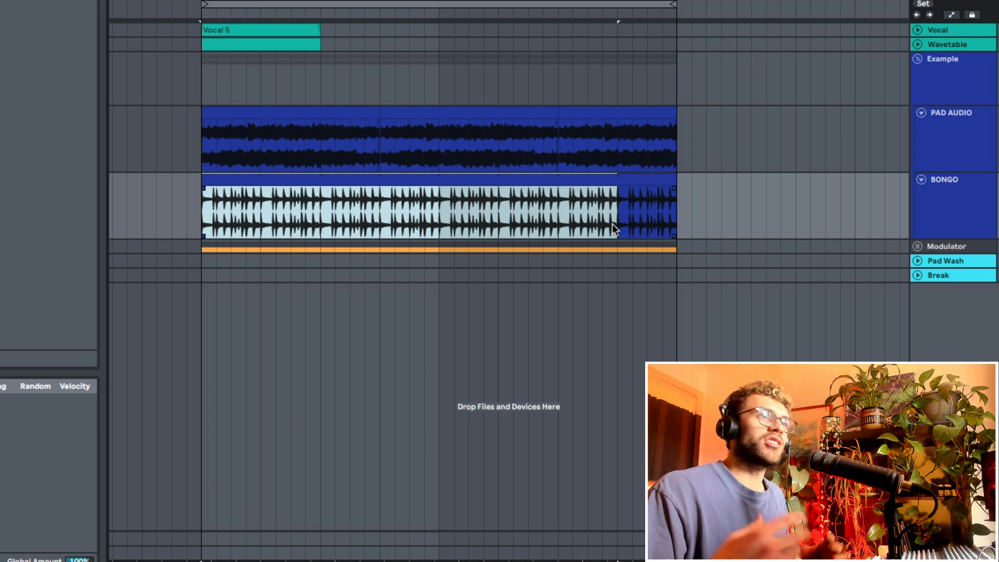
left_click_drag(288, 152, 530, 159)
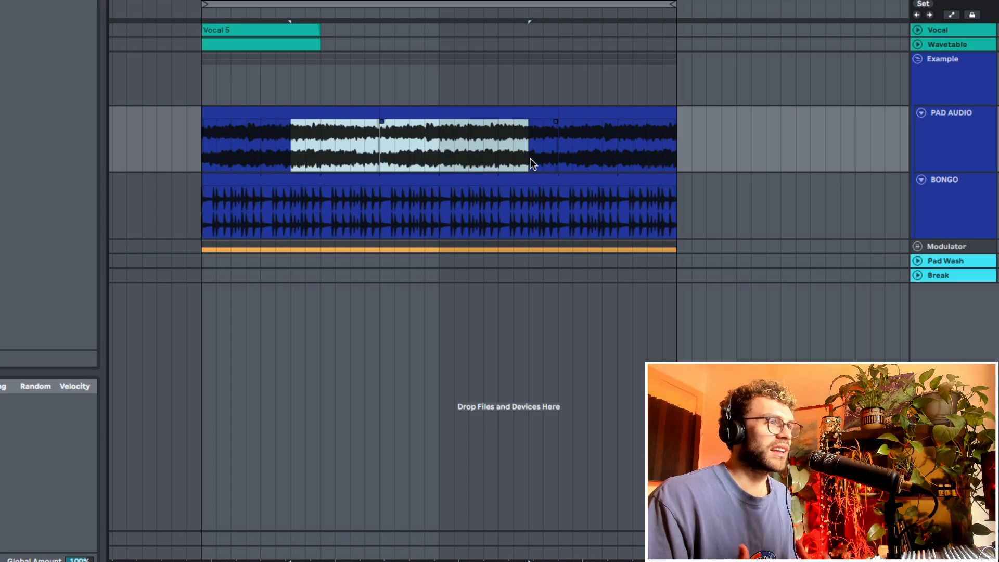
left_click_drag(203, 229, 435, 226)
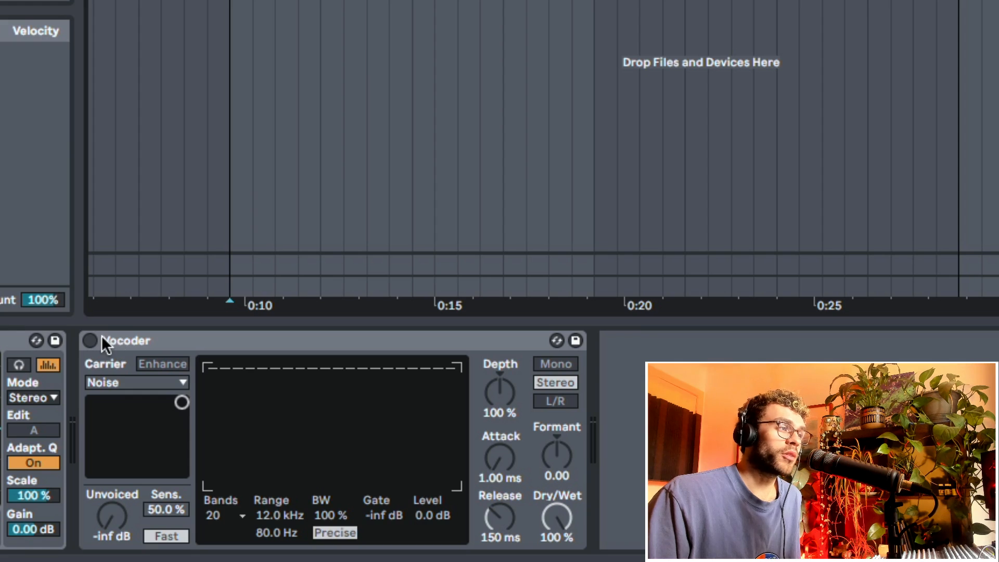
Step: Turn on the Vocoder on the Break Modulate track and set its carrier to Modulator
left_click(90, 340)
left_click(155, 340)
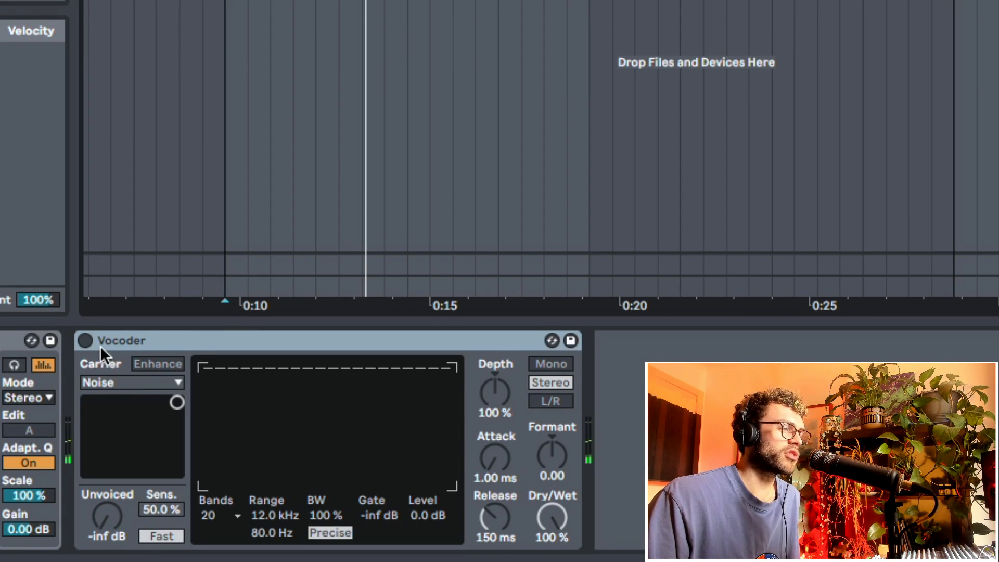
left_click(90, 341)
left_click(115, 385)
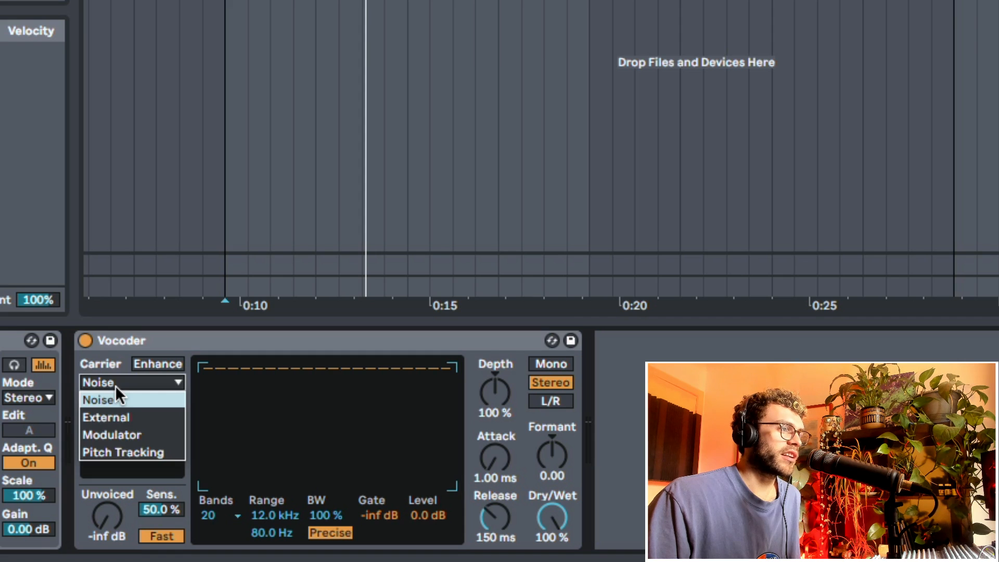
left_click(125, 434)
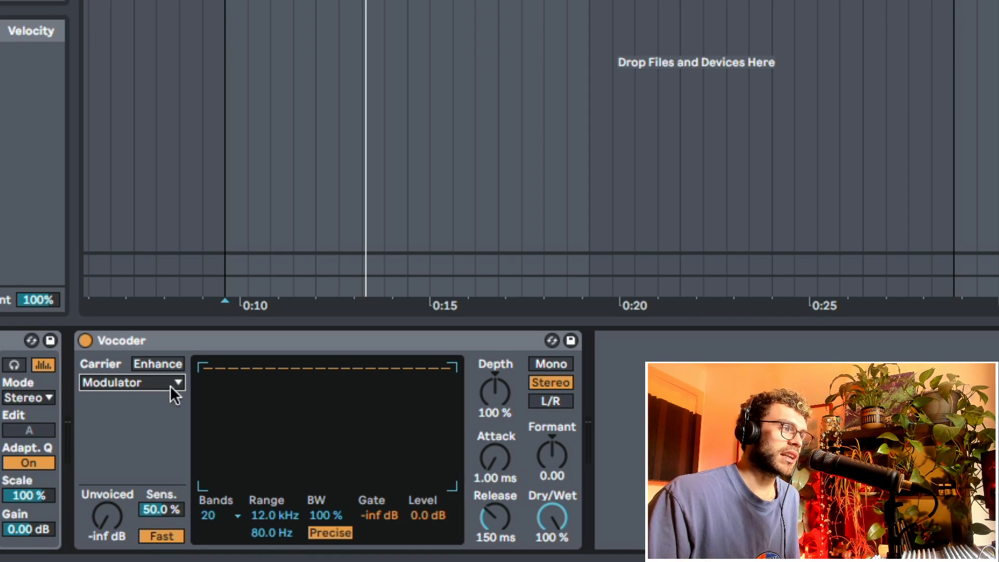
Step: Play the break and compare it with the Vocoder bypassed and active
left_click(186, 344)
key("space")
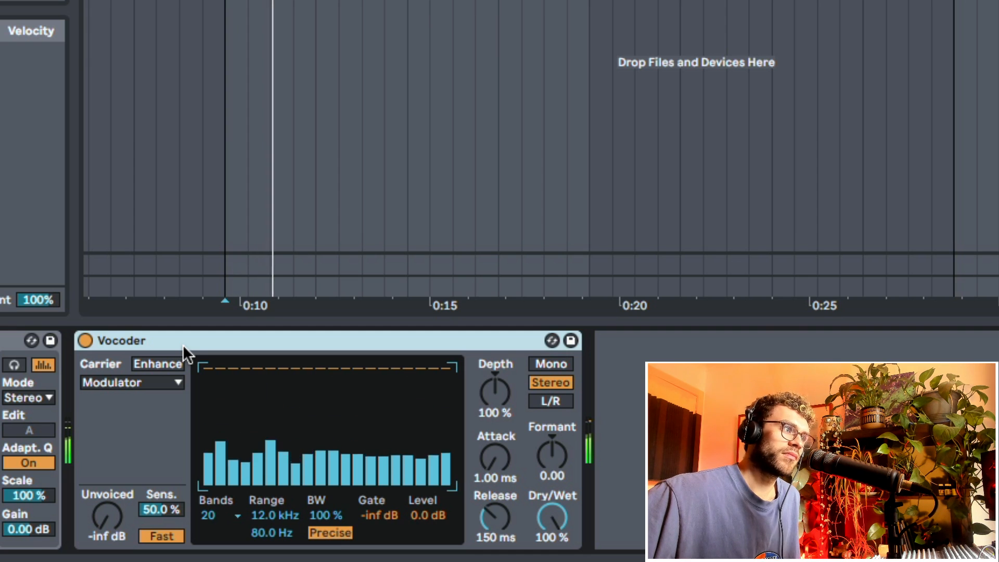
key("0")
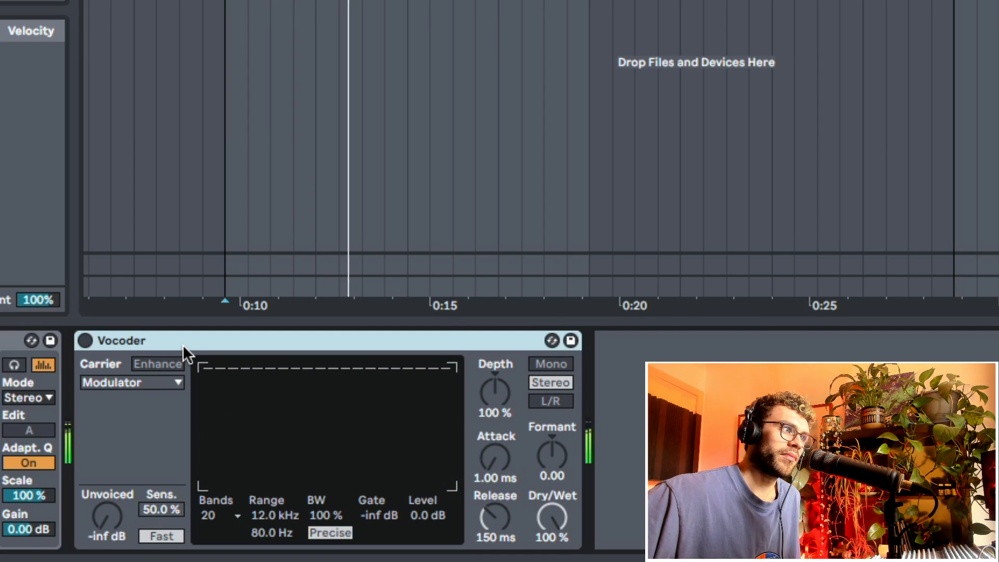
key("0")
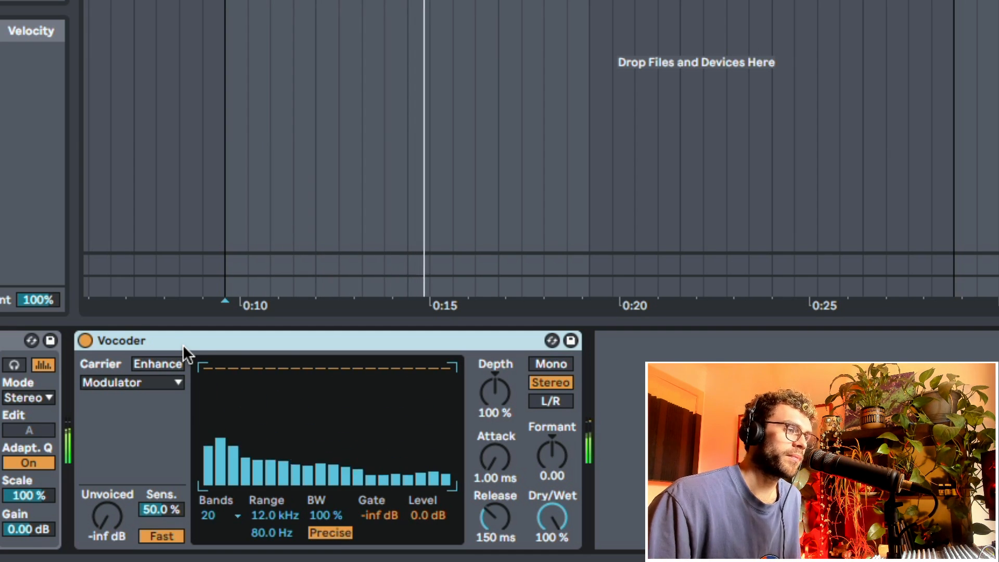
Step: Raise the Break Modulate Vocoder's depth to 129 % and its formant to 12.2 while auditioning
mouse_move(503, 399)
left_mouse_down()
mouse_move(504, 365)
mouse_move(509, 414)
left_mouse_up()
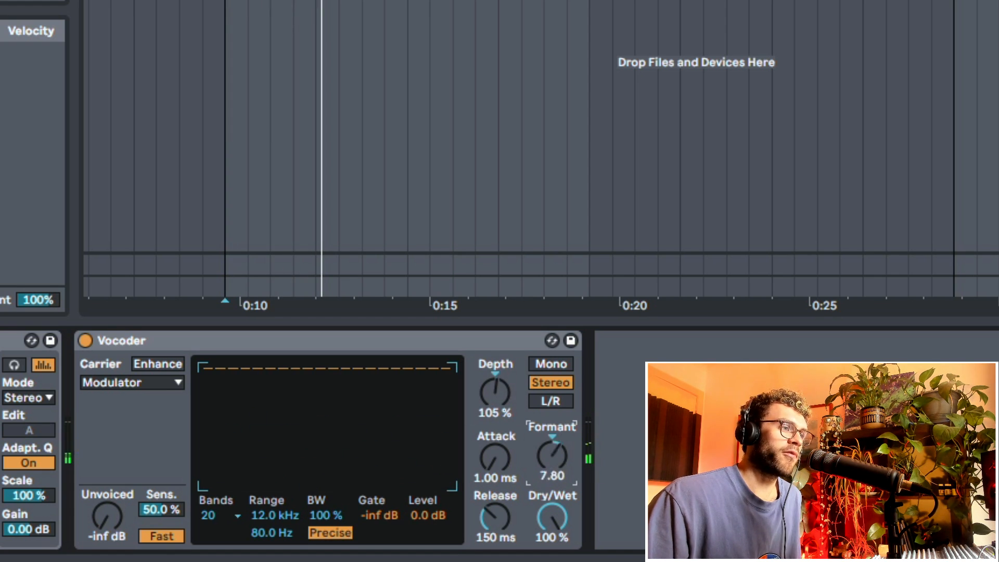
left_click_drag(551, 455, 551, 485)
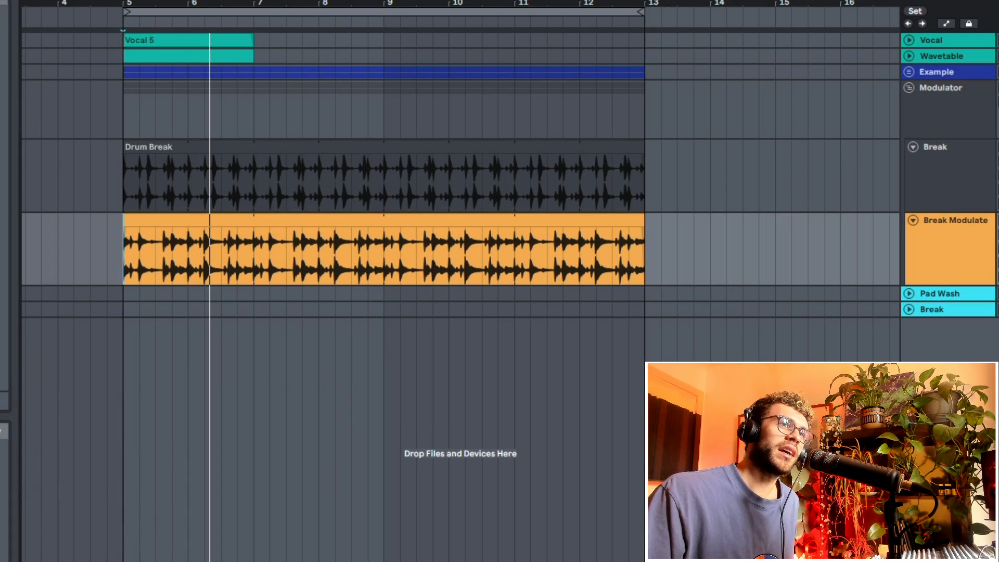
left_click(966, 258)
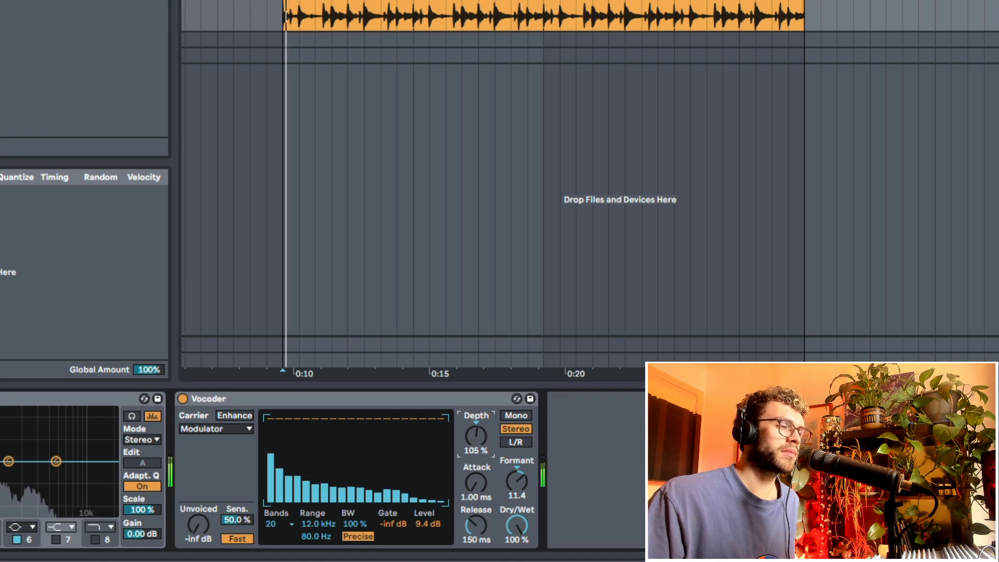
left_click_drag(476, 435, 476, 416)
left_click_drag(517, 481, 516, 478)
Step: Set the Vocoder's unvoiced level to -12 dB, its detection to Slow and its sensitivity to about 60 %
left_click(201, 529)
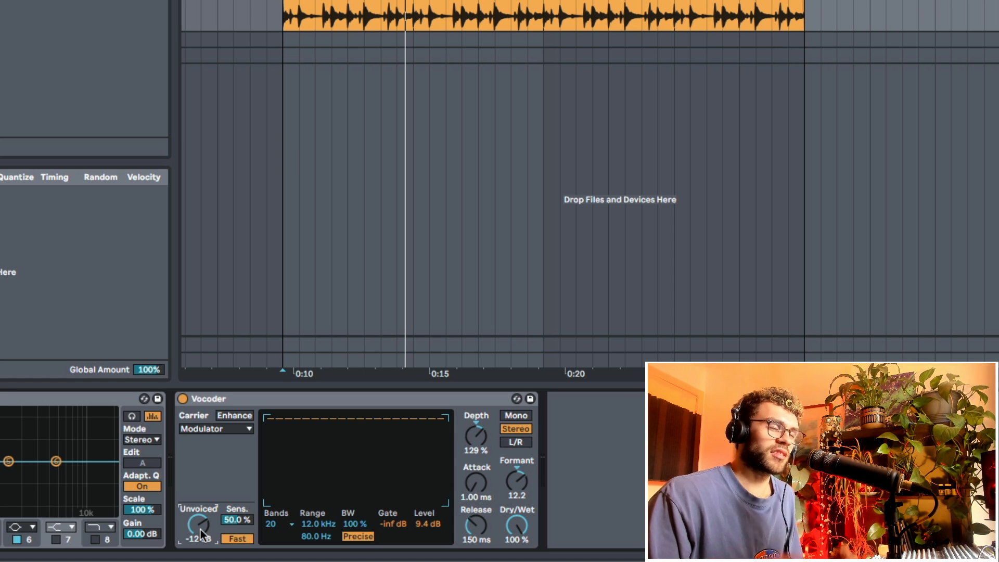
key("space")
left_click_drag(200, 529, 200, 529)
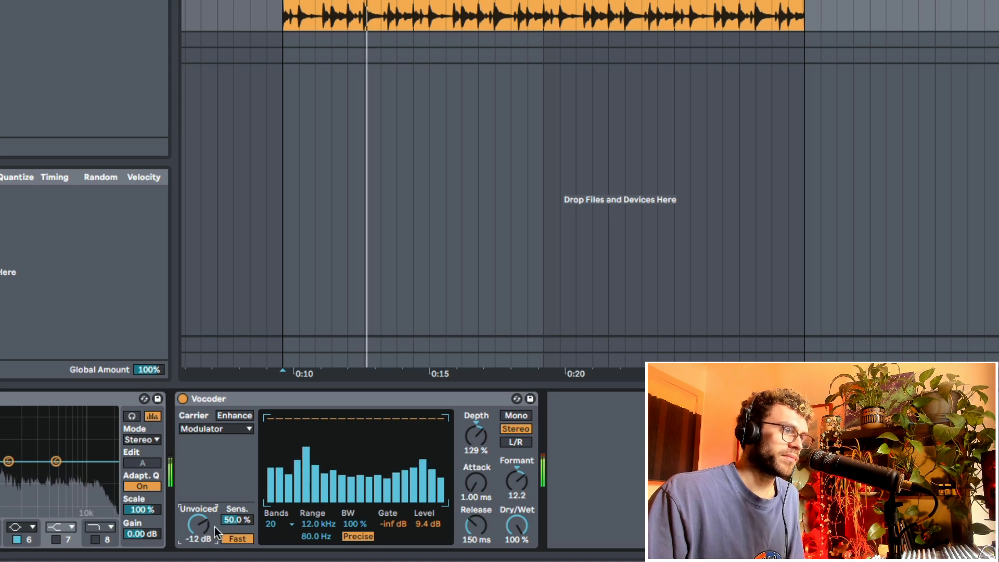
left_click(237, 538)
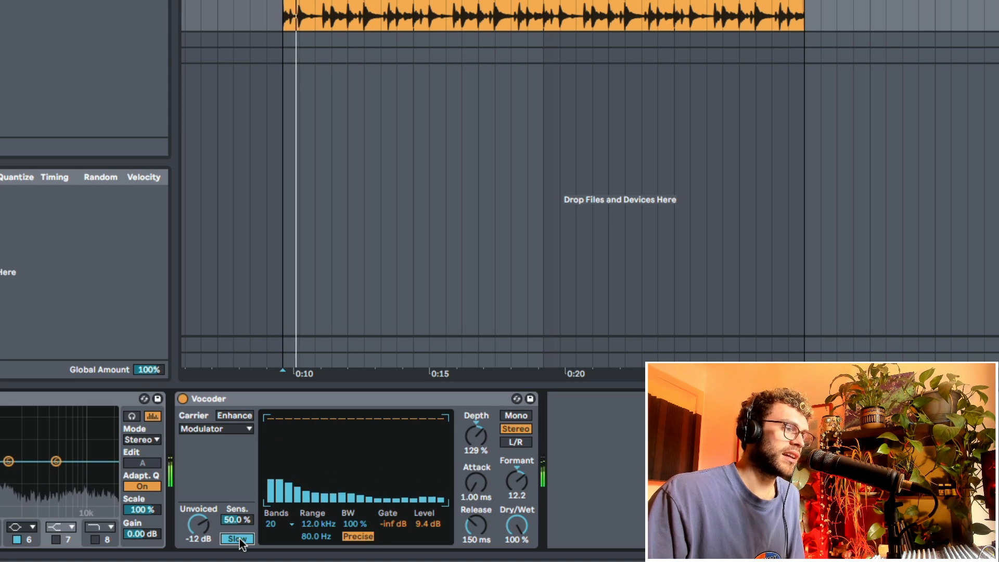
mouse_move(236, 523)
left_mouse_down()
mouse_move(236, 506)
mouse_move(236, 532)
left_mouse_up()
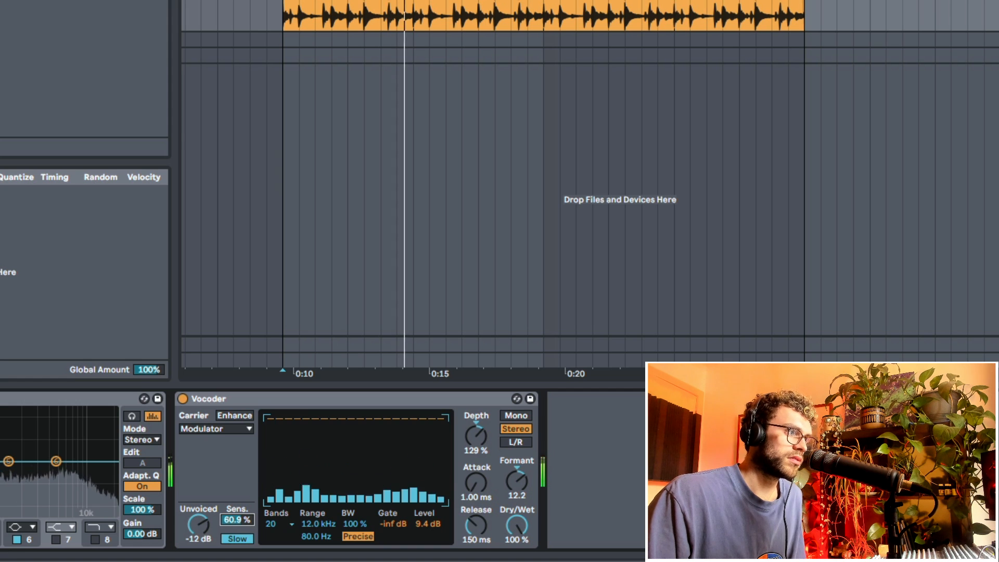
Step: In the EQ Eight after the Vocoder, enable high-shelf band 7 at 3.59 kHz with -5.83 dB gain
scroll(580, 462, "right", 3)
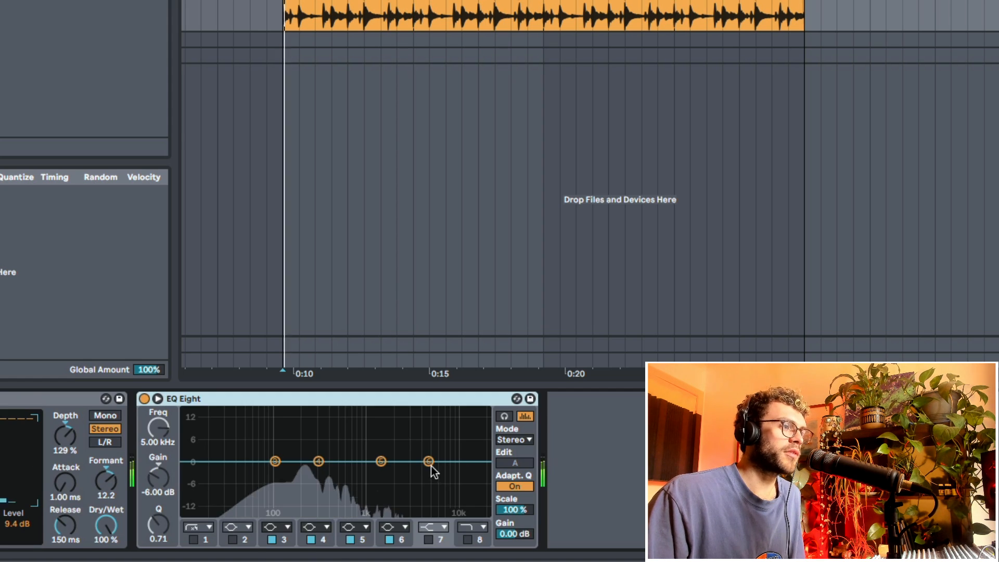
left_click_drag(427, 462, 414, 481)
left_click(430, 540)
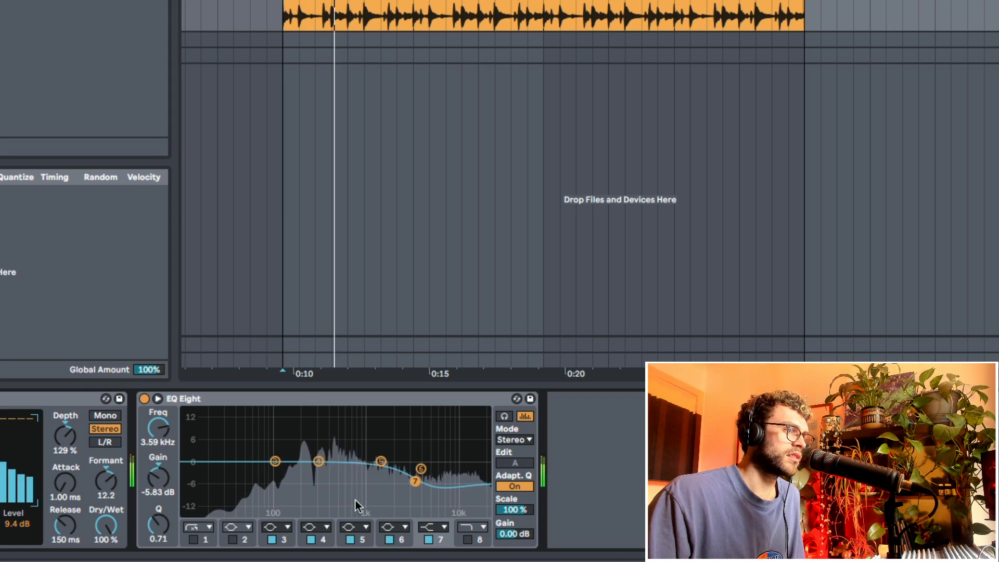
Step: Enable the EQ Eight's low-cut band 1 and set its frequency to 257 Hz
left_click(189, 540)
left_click(196, 540)
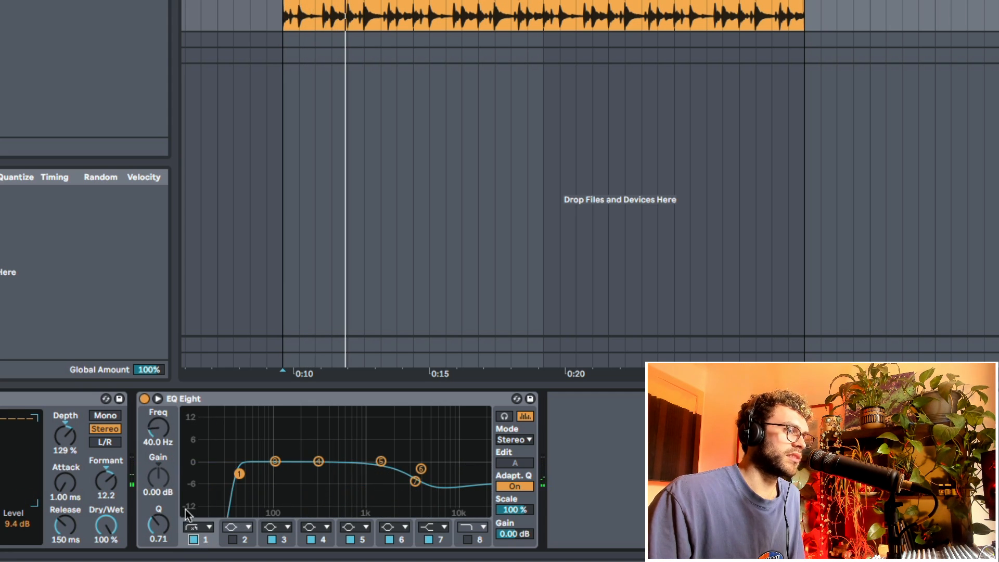
left_click_drag(160, 443, 159, 419)
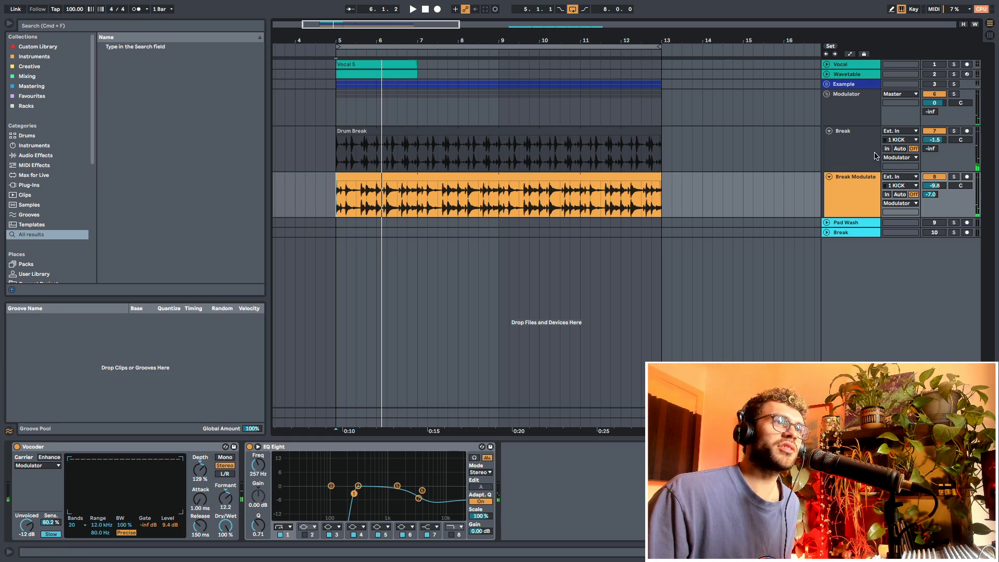
Step: Select the Break track and balance the Break Modulate track against it at -9.5 dB during playback
left_click(875, 156)
left_click(928, 187)
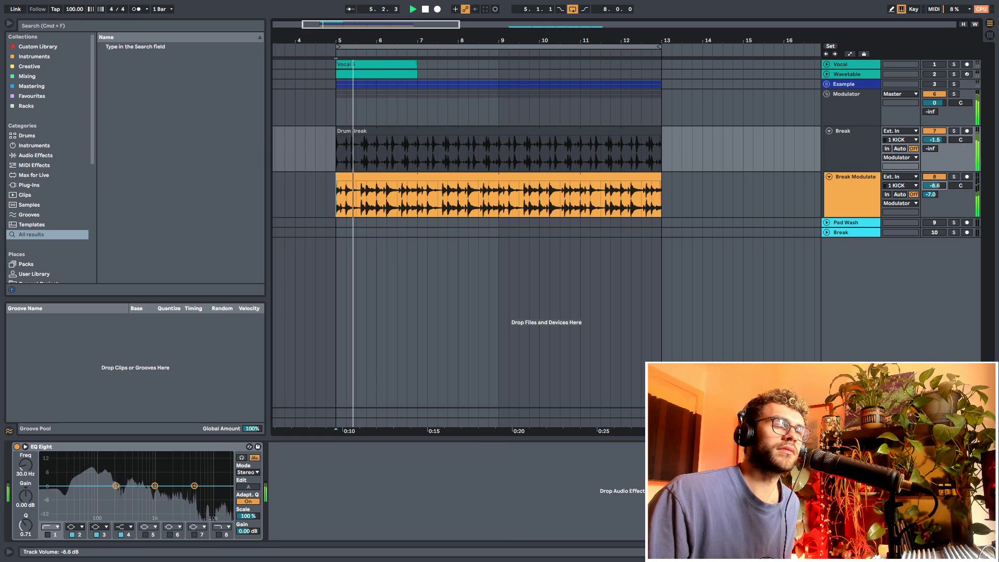
left_click_drag(928, 186, 928, 186)
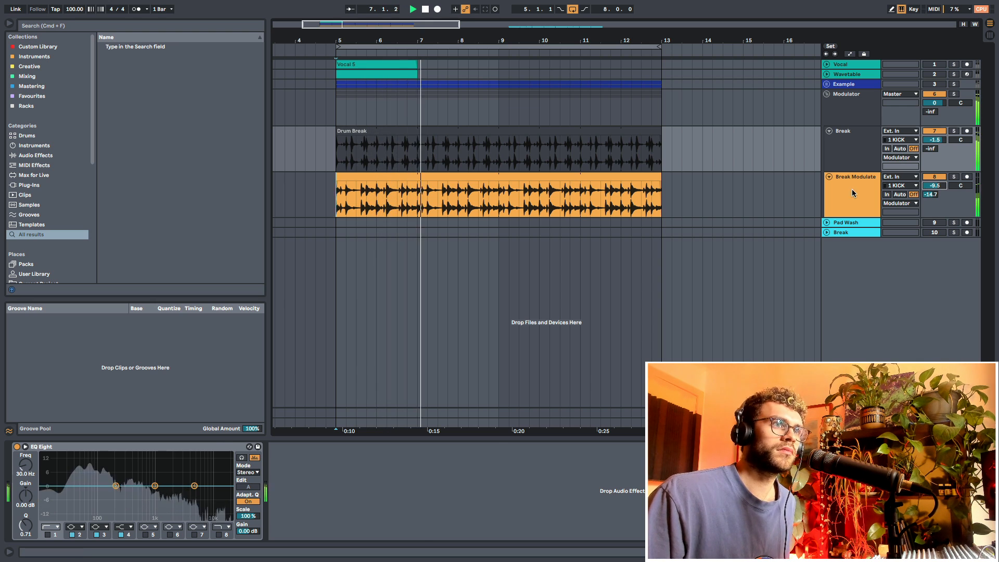
Step: Add Ozone Imager 2 to the Break Modulate track with a 27 % width and adjust its Stereoize setting
left_click(876, 178)
key("super+f")
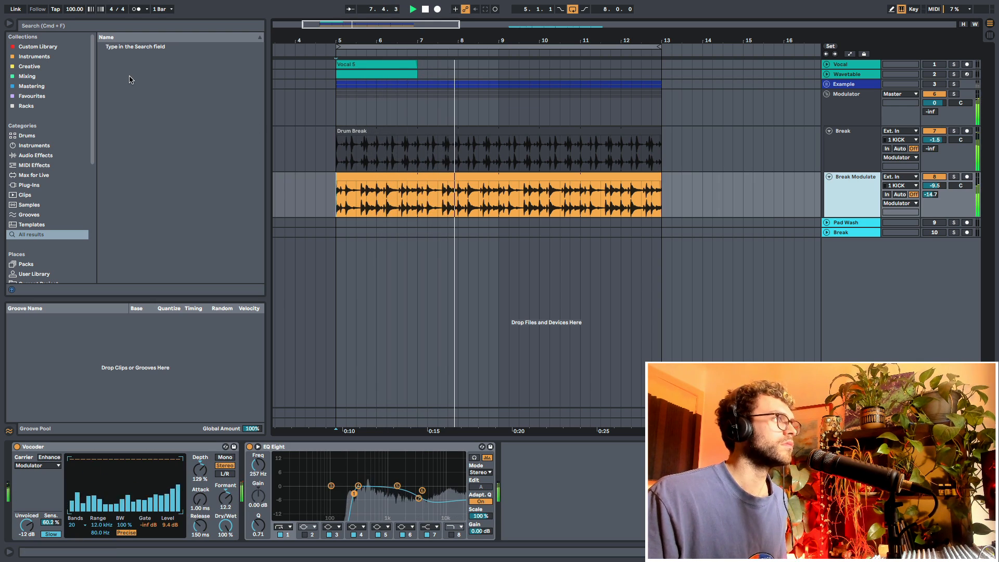
type("imager")
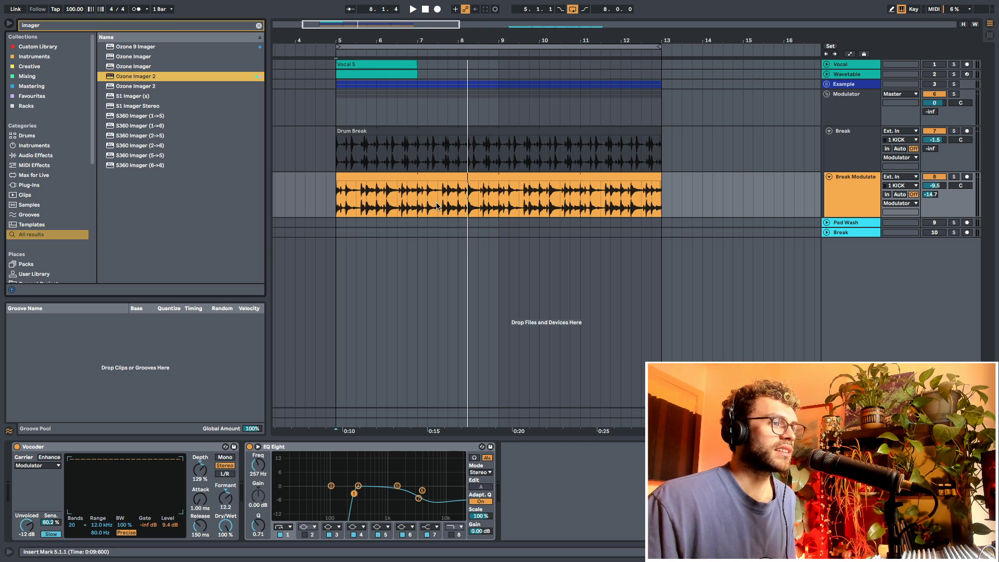
key("Return")
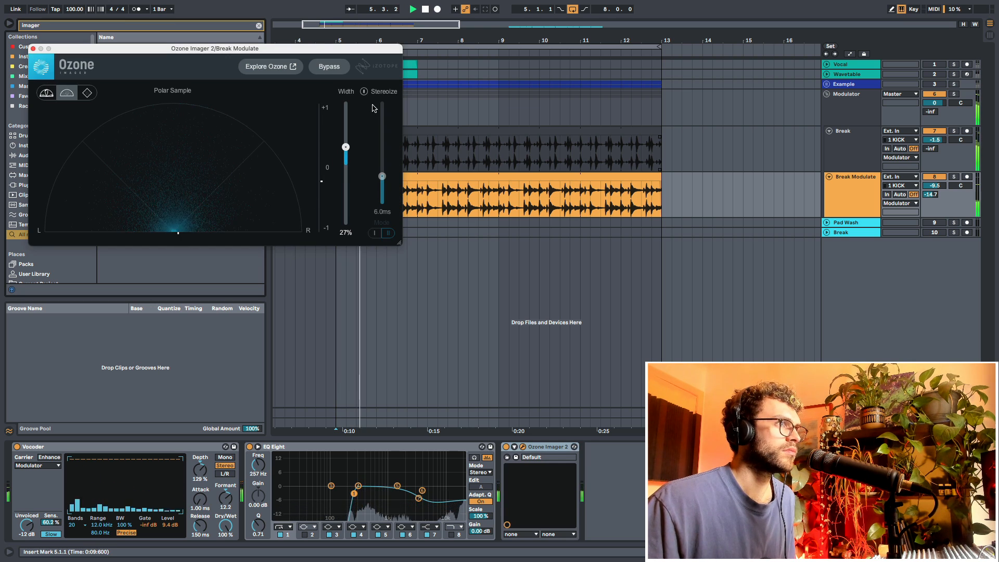
left_click(364, 92)
left_click_drag(382, 175, 385, 169)
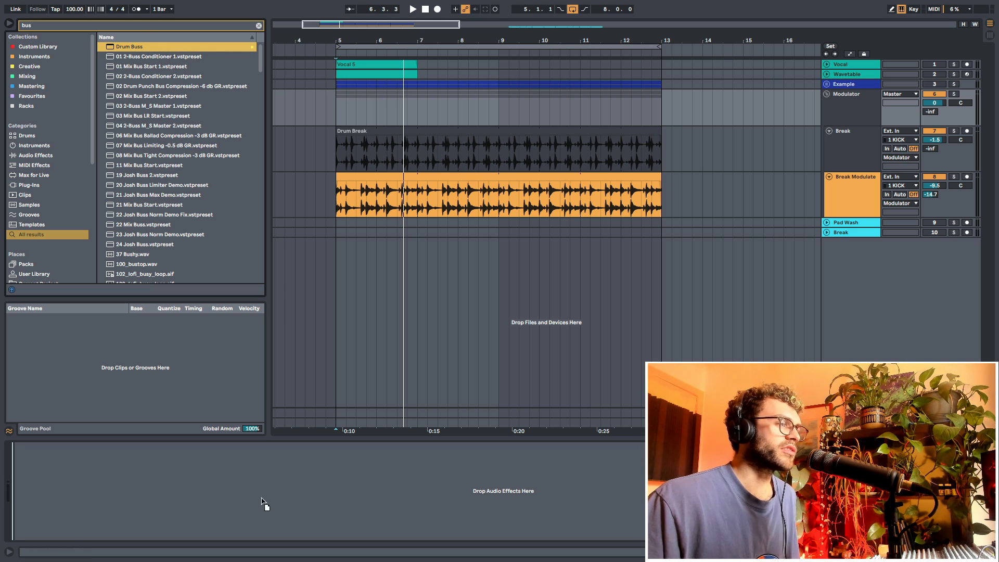
Step: Add Drum Buss to the Modulator group and start playback
key("Return")
left_click(367, 110)
key("Down")
key("Down")
key("Up")
key("Up")
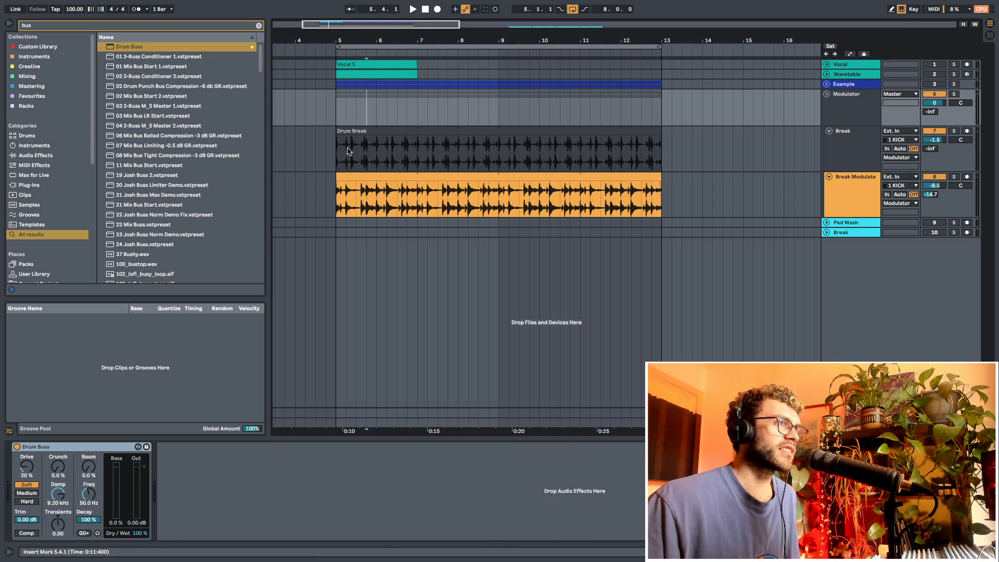
key("space")
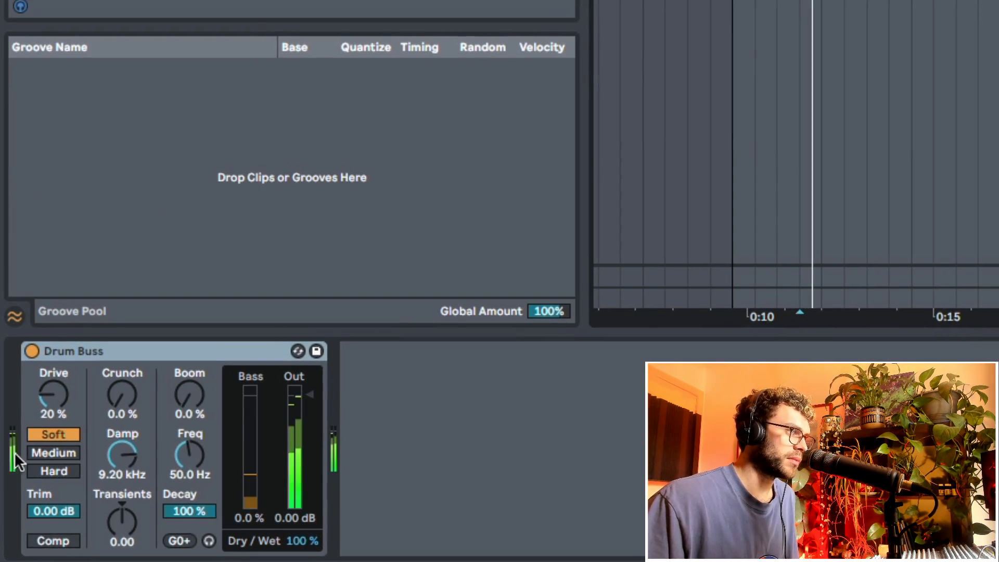
Step: Set the Drum Buss drive to 42 %, crunch to 46 % and output to -9.22 dB while auditioning
left_click_drag(54, 395, 53, 372)
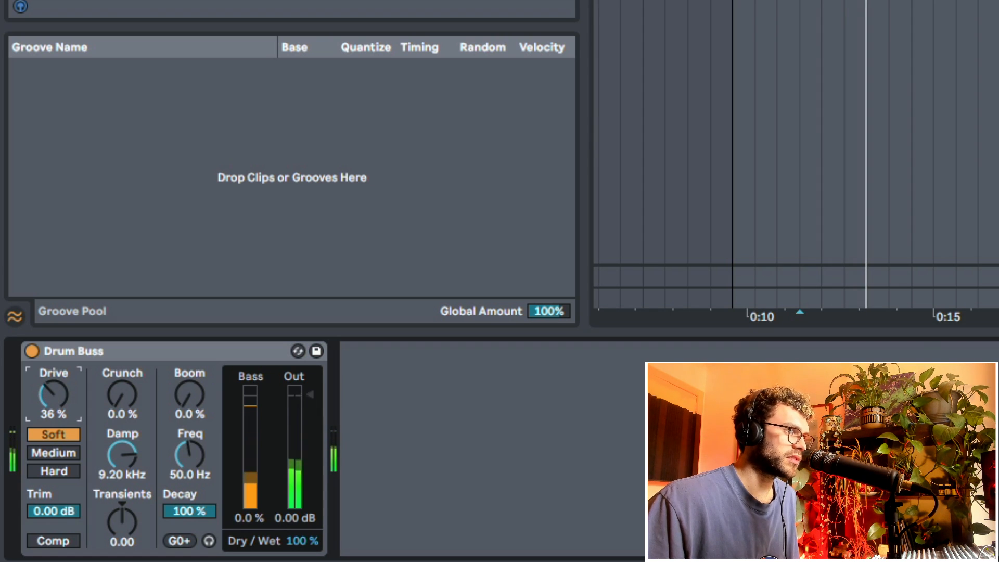
left_click_drag(310, 394, 310, 423)
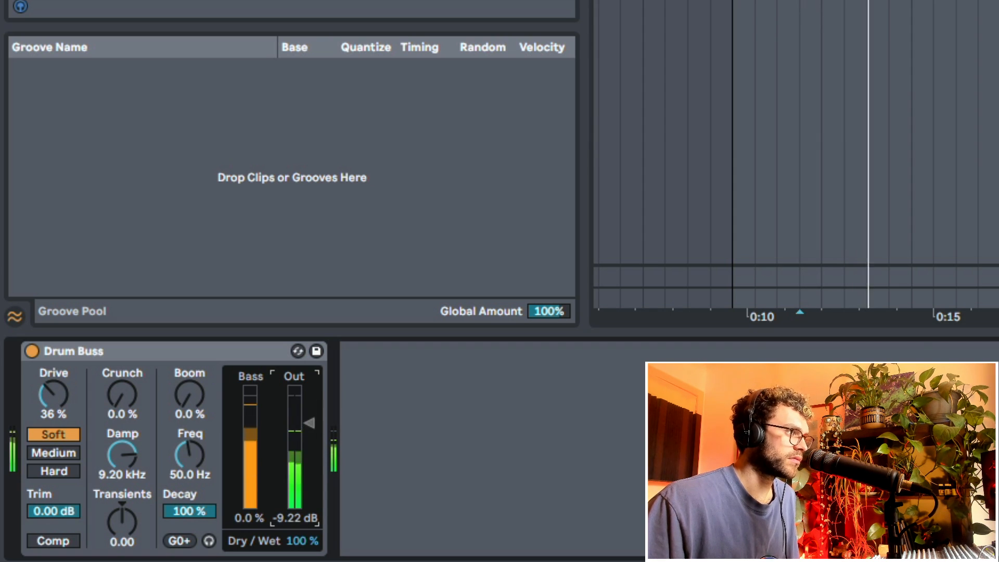
left_click_drag(119, 401, 119, 344)
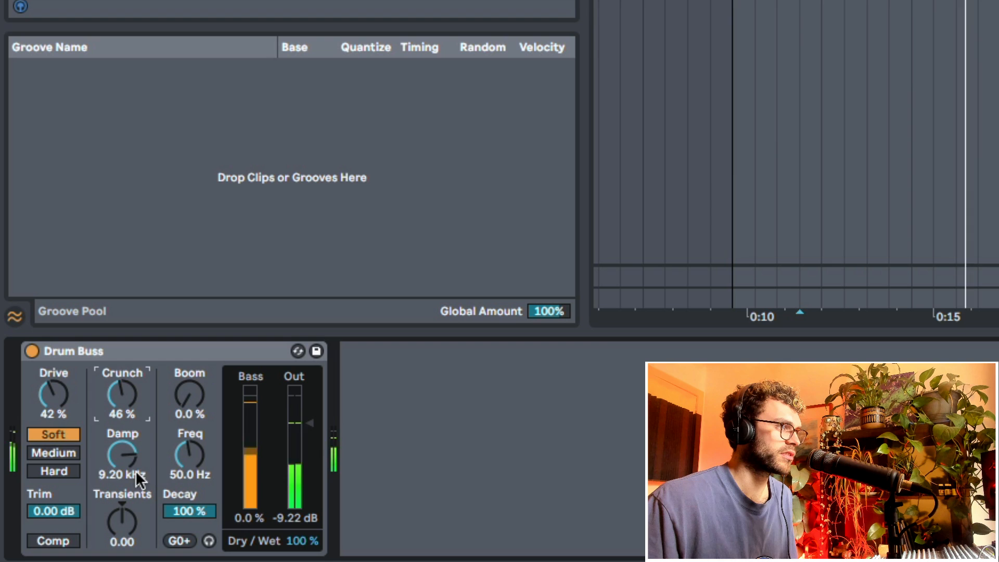
Step: Set the Drum Buss damp to 20.0 kHz, boom to 12 % and drive to 62 % during playback
left_click_drag(136, 478, 134, 432)
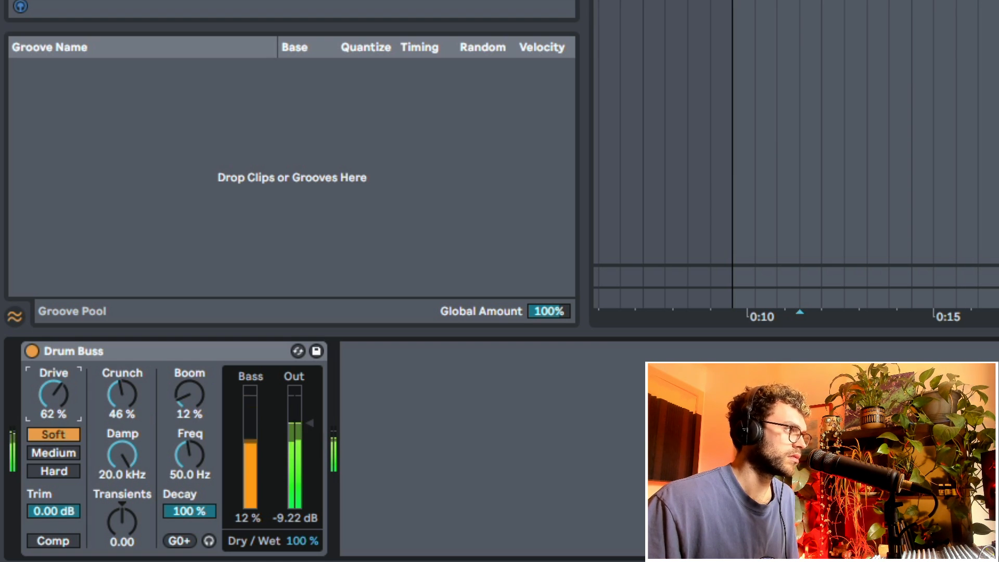
Step: Examine the Modulator carrier setting of the Vocoder on the Break Modulate track
left_click(983, 10)
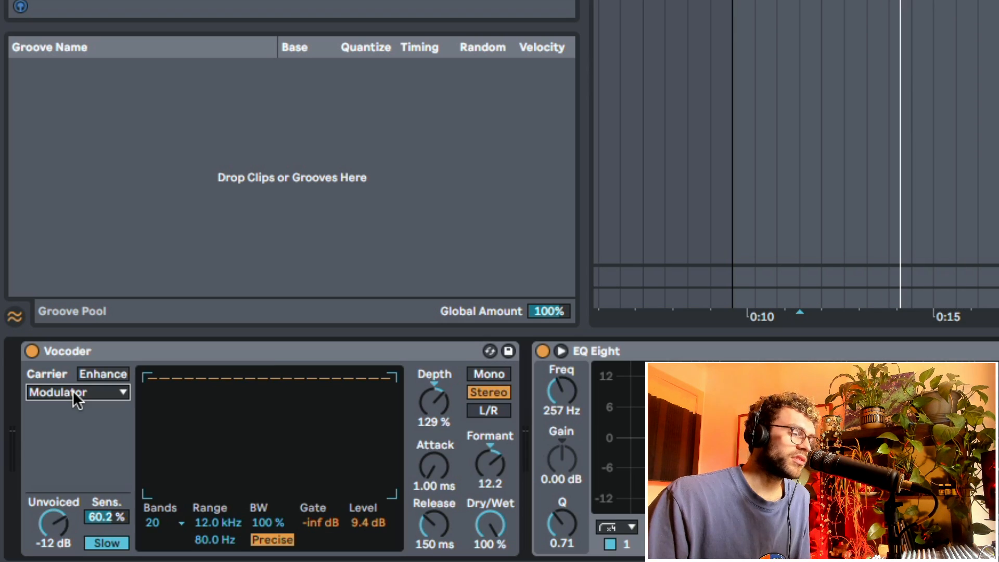
left_click(74, 392)
left_click(74, 393)
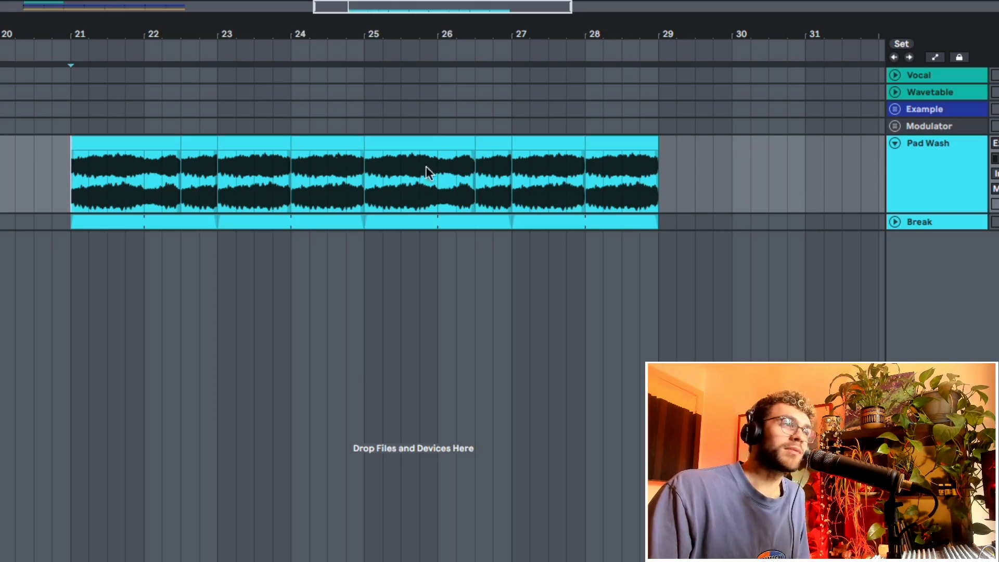
Step: Loop the Pad Wash clips from bar 21 to bar 29 and play them
left_click_drag(166, 181, 616, 185)
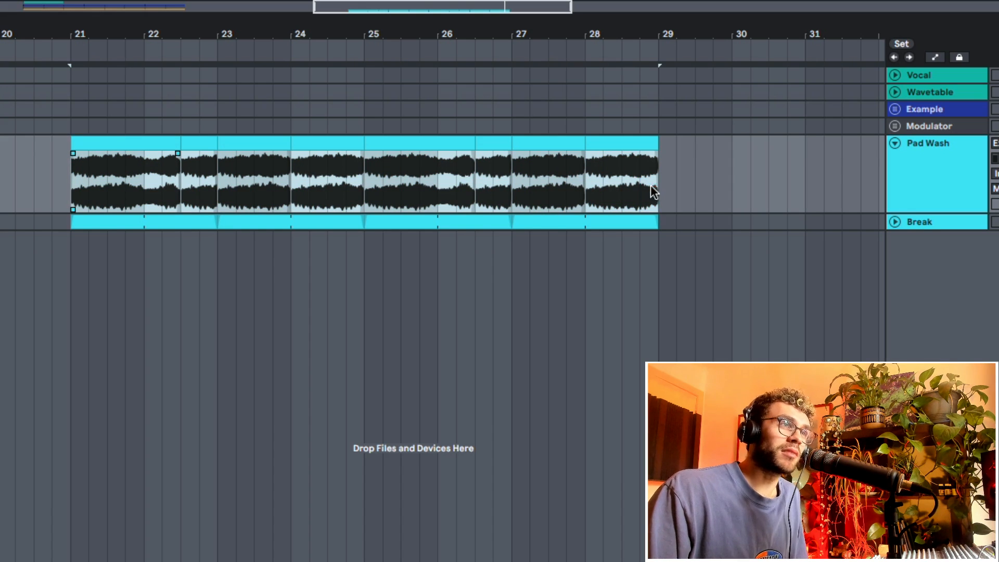
key("ctrl+l")
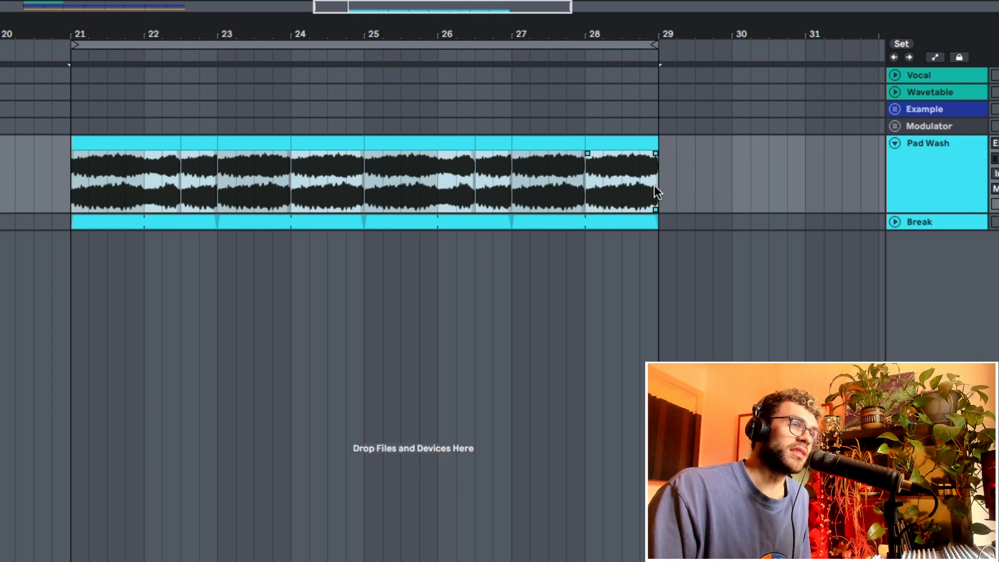
key("space")
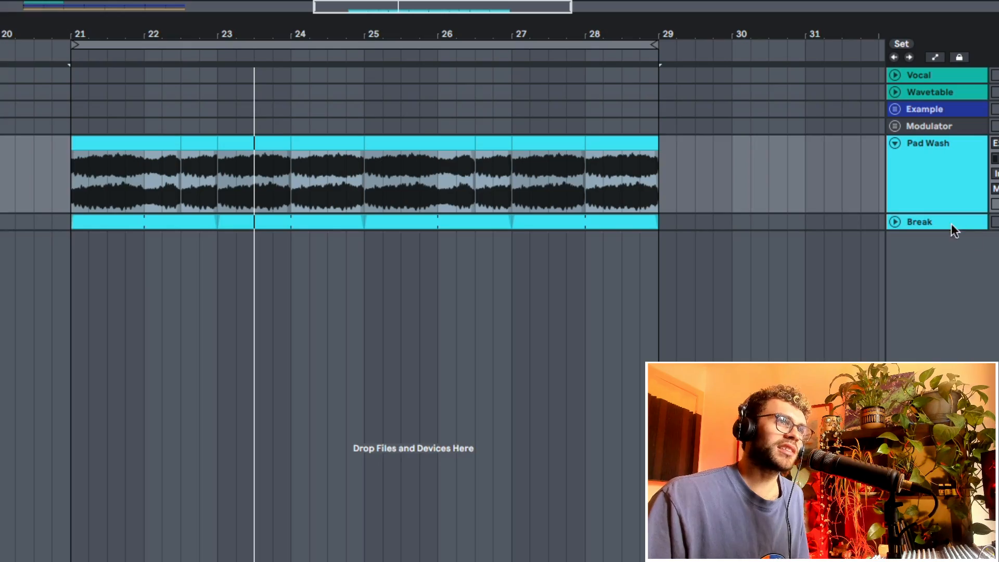
Step: Select and unfold the Break track below Pad Wash while auditioning its drum loop
left_click(905, 222)
key("space")
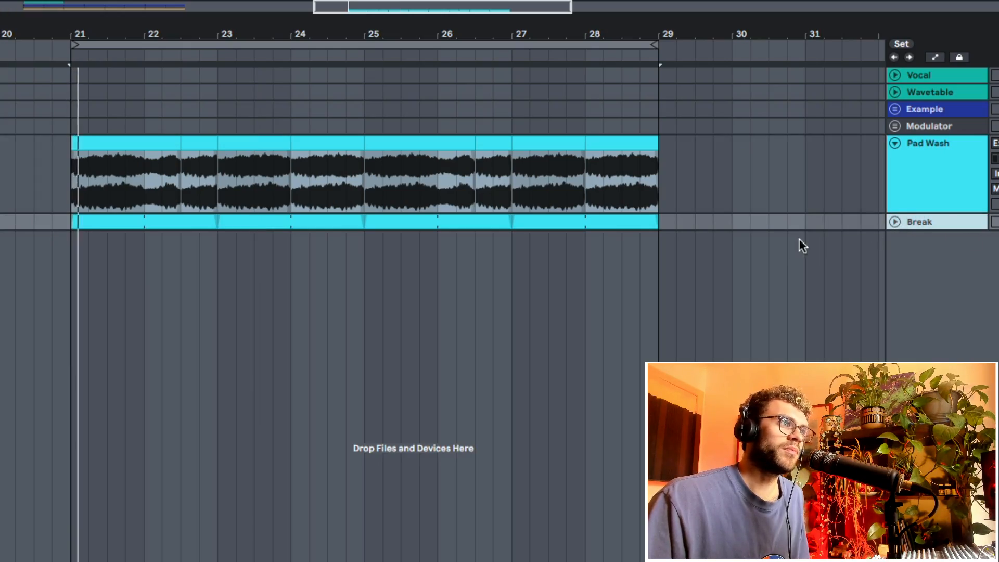
left_click(894, 221)
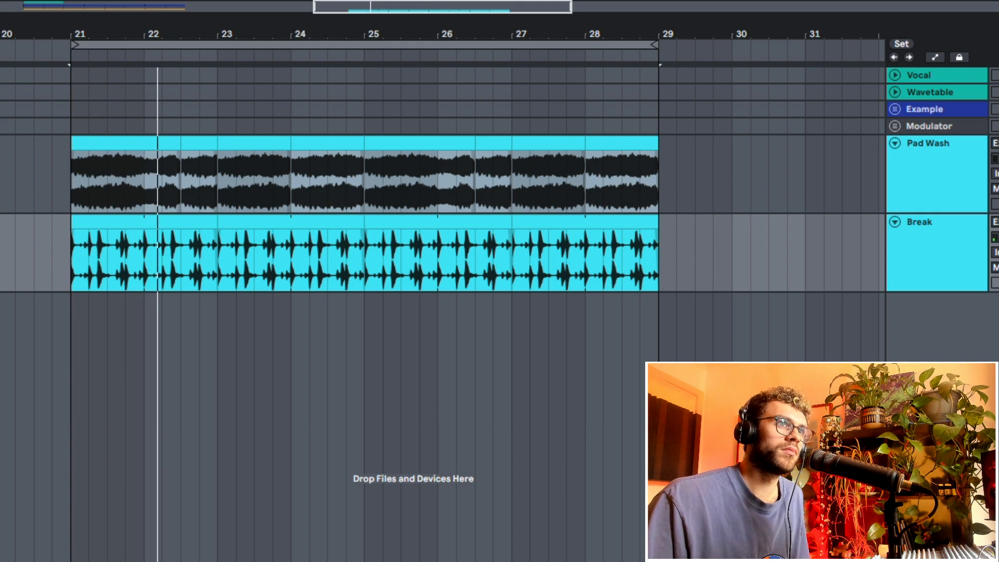
left_click(954, 252)
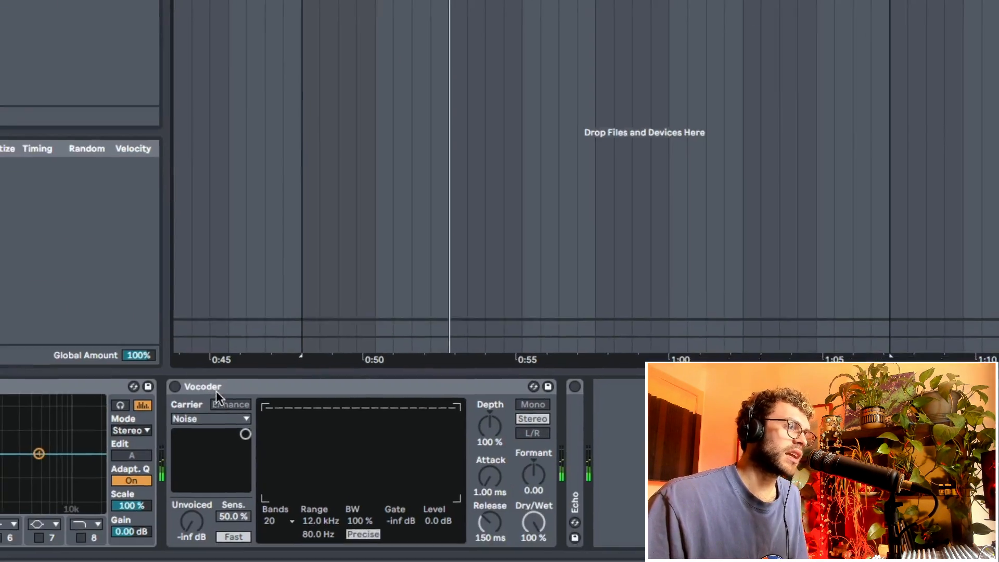
Step: Turn on the Break track's Vocoder and set its carrier to External with audio from Pad Wash
left_click(198, 385)
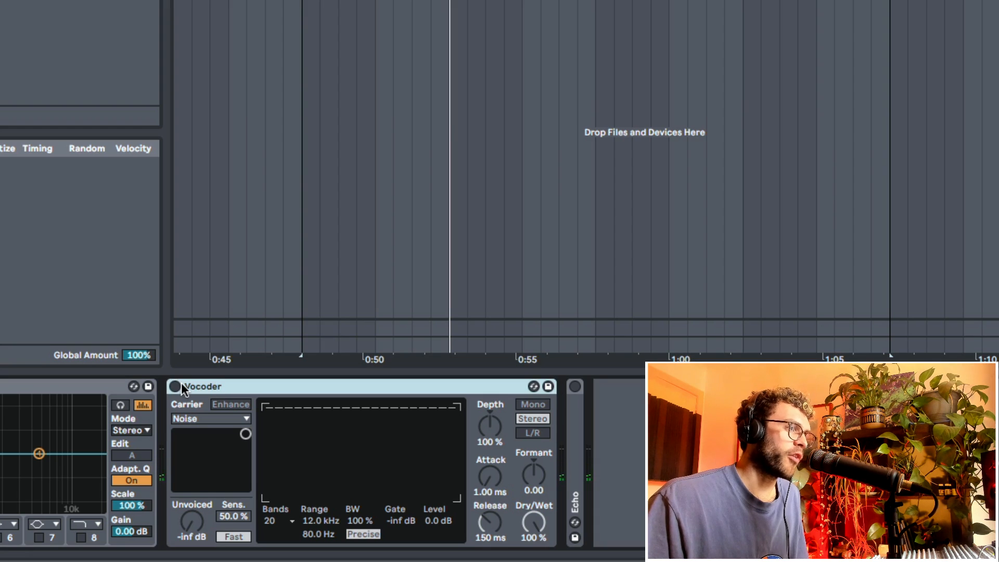
left_click(175, 386)
left_click(200, 418)
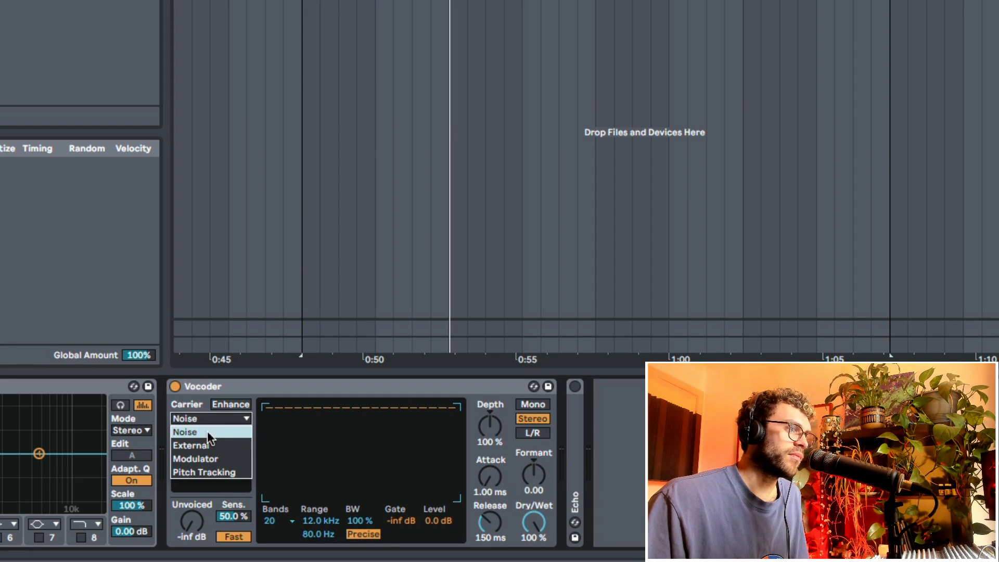
left_click(213, 446)
left_click(216, 447)
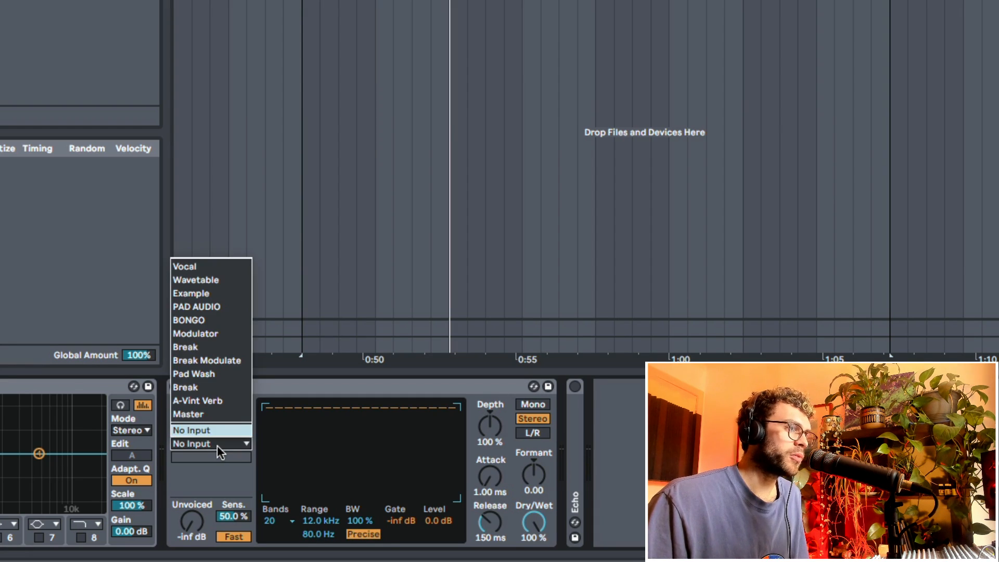
left_click(202, 374)
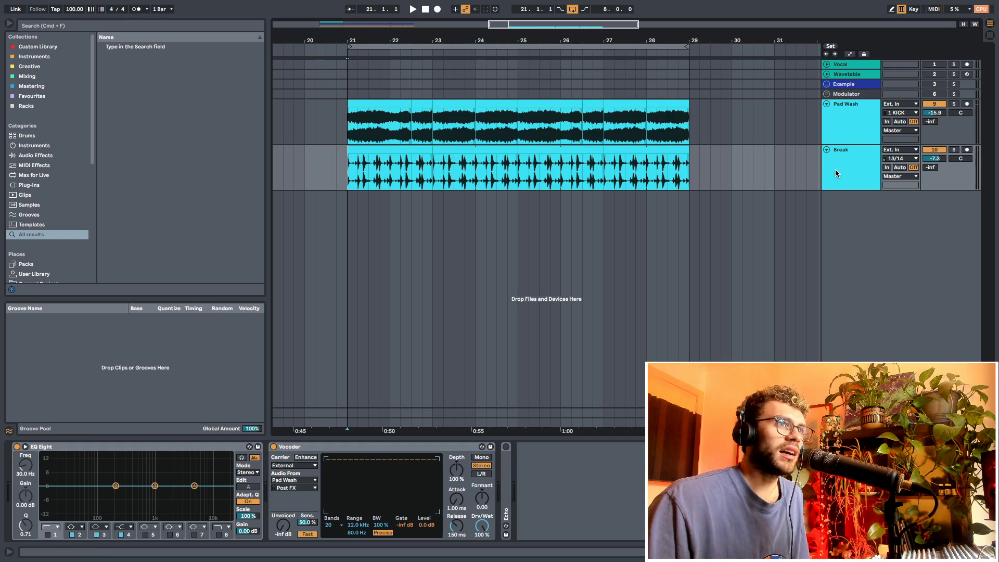
Step: Audition the Break track soloed and together with Pad Wash, and set its Vocoder depth to 127 %
left_click(954, 150)
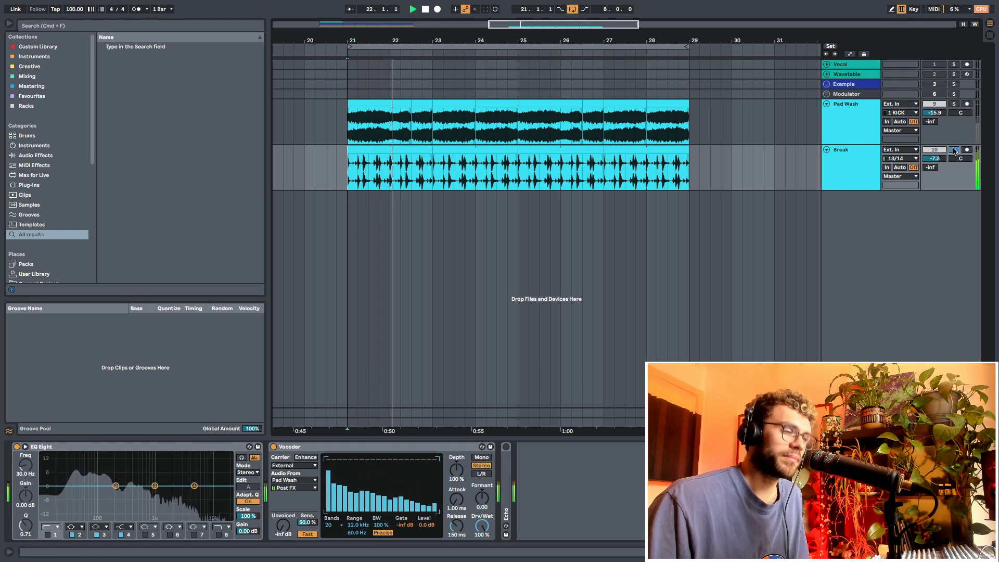
left_click(954, 150)
left_click_drag(456, 470, 457, 448)
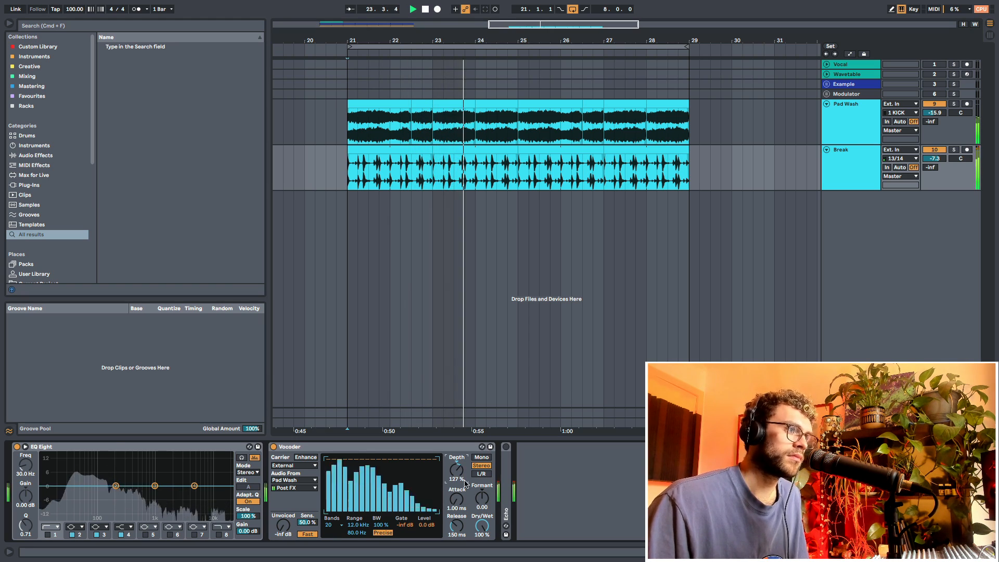
key("space")
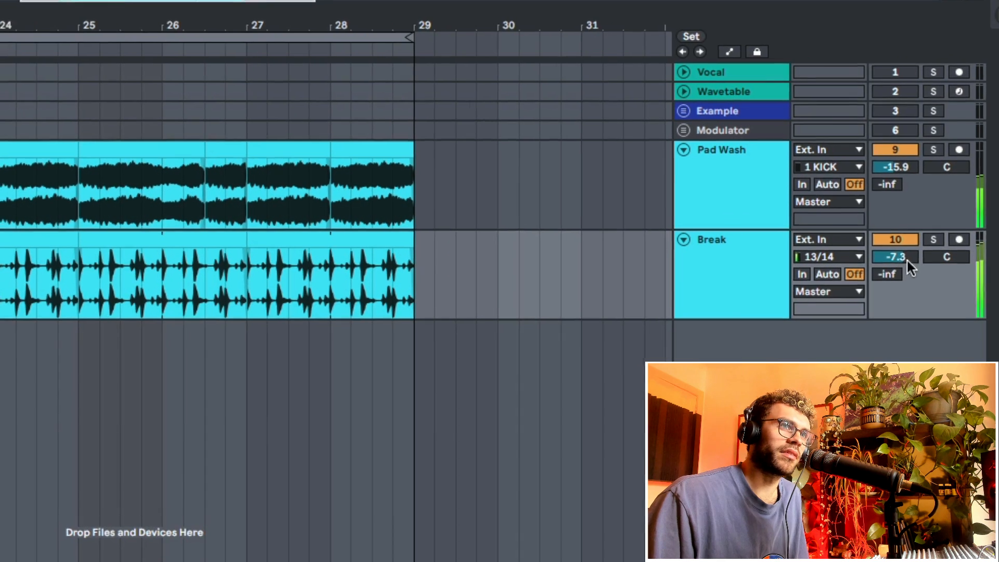
Step: Lower the Break track to -13.1 dB and enable its Echo with 62 % feedback and 37 % dry/wet
left_click_drag(940, 160, 941, 171)
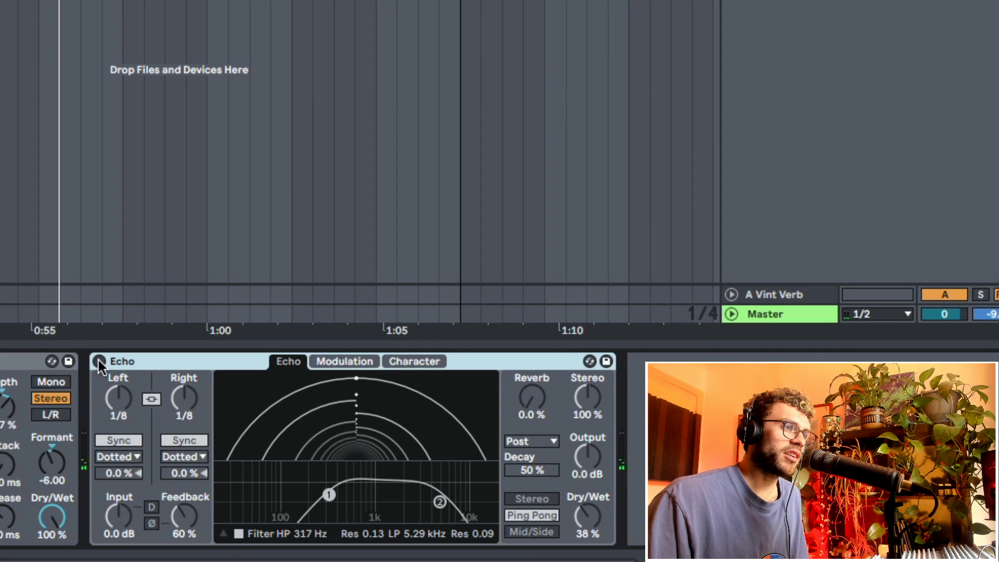
left_click(98, 360)
key("space")
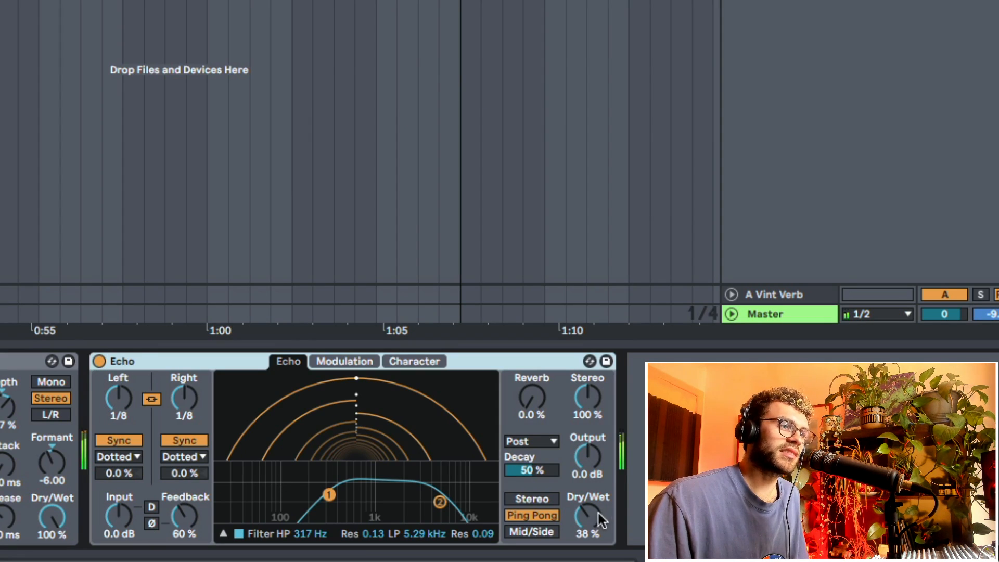
left_click_drag(601, 519, 593, 521)
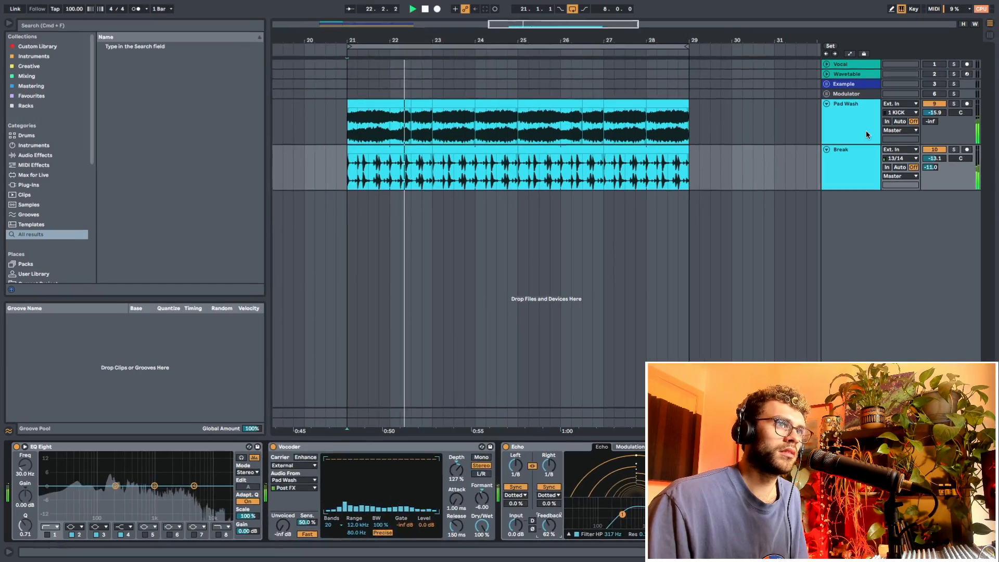
Step: Set a fixed 1/8 grid and shift all Break clips one eighth note later to start at 21.1.3
left_click(834, 130)
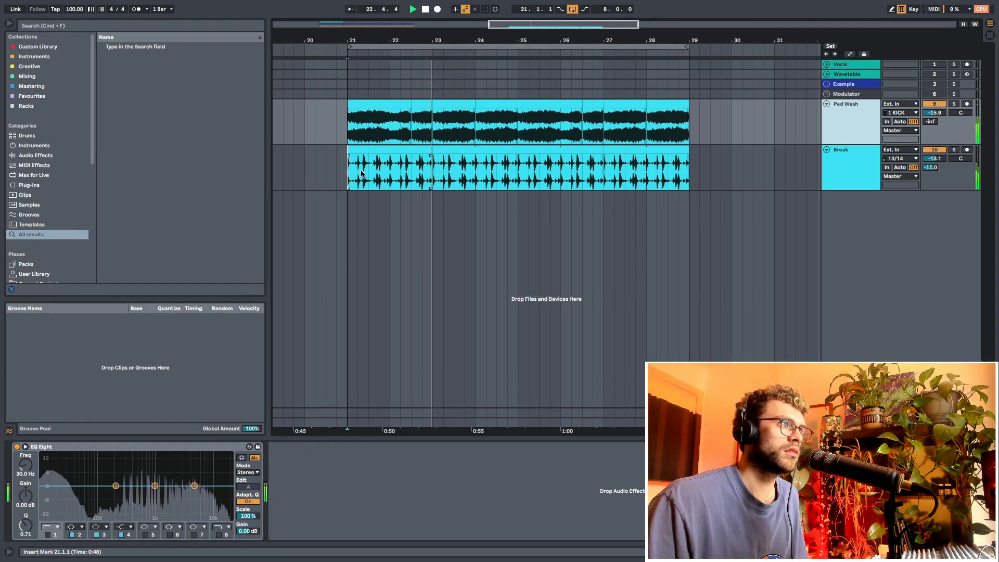
left_click_drag(673, 171, 348, 171)
key("space")
left_click_drag(350, 41, 351, 78)
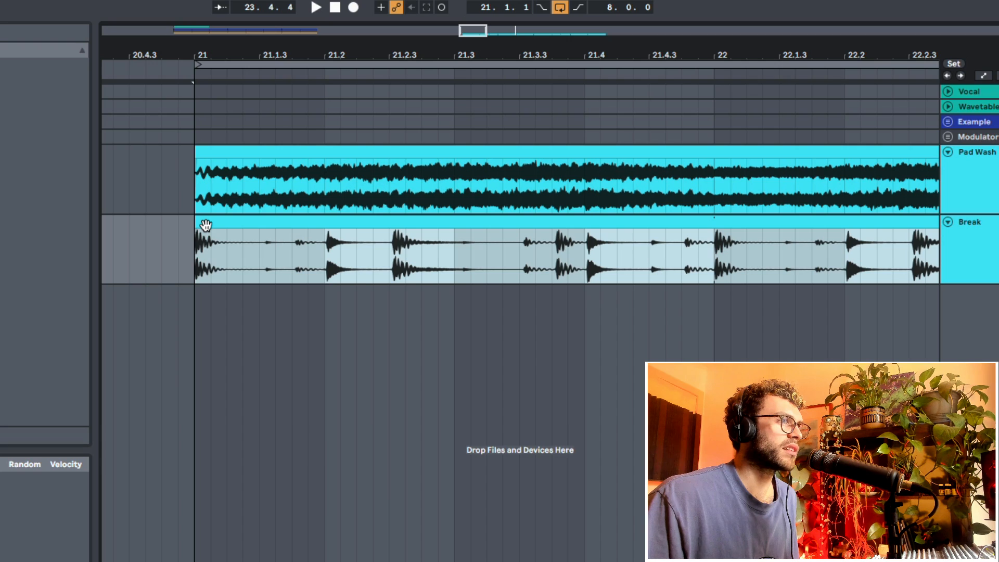
left_click_drag(206, 225, 218, 251)
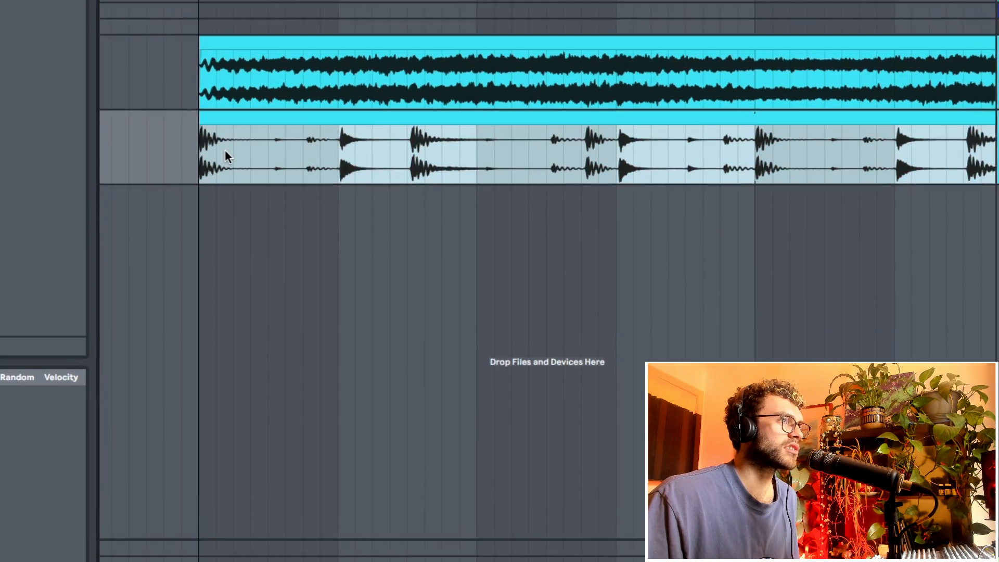
right_click(226, 152)
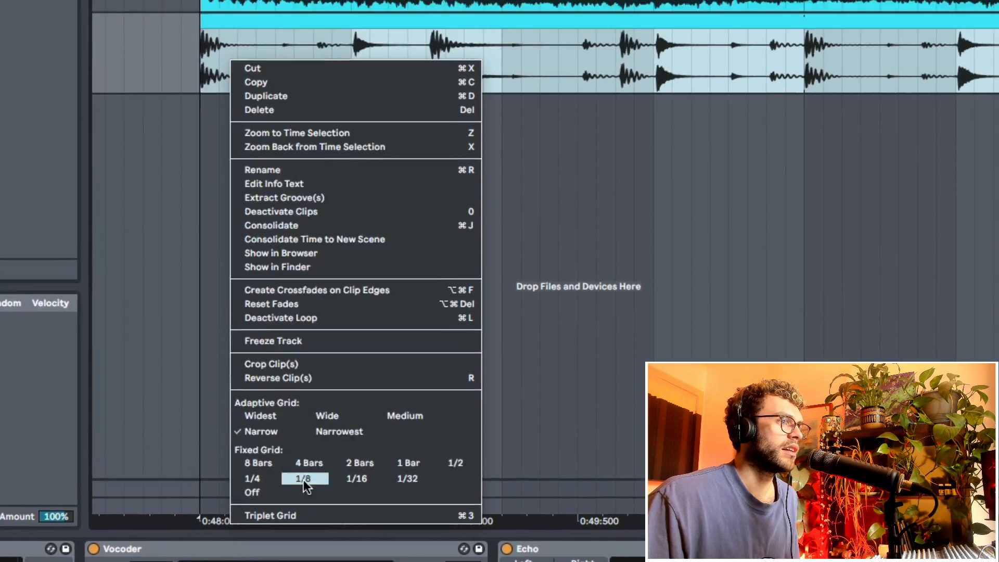
left_click(293, 550)
left_click_drag(217, 259, 291, 260)
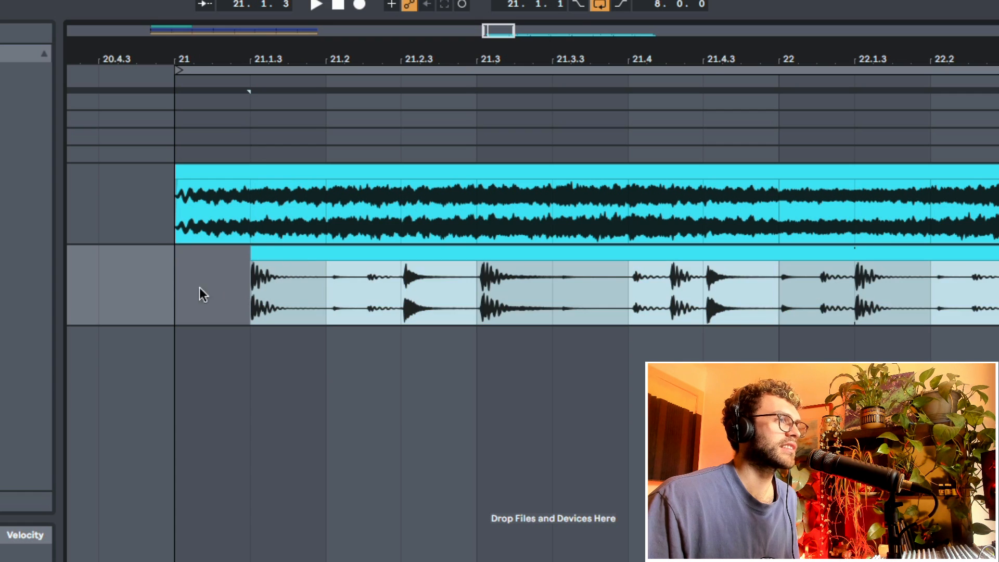
Step: Play the offset Break clips against Pad Wash from bar 21
left_click(166, 276)
scroll(145, 295, "down", 5)
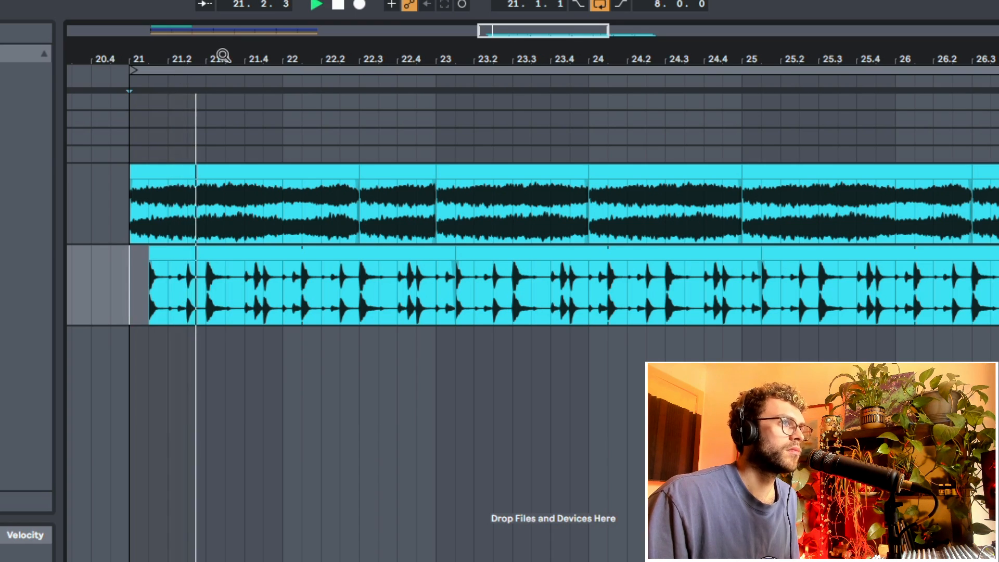
mouse_move(221, 55)
left_mouse_down()
mouse_move(210, 65)
mouse_move(203, 55)
left_mouse_up()
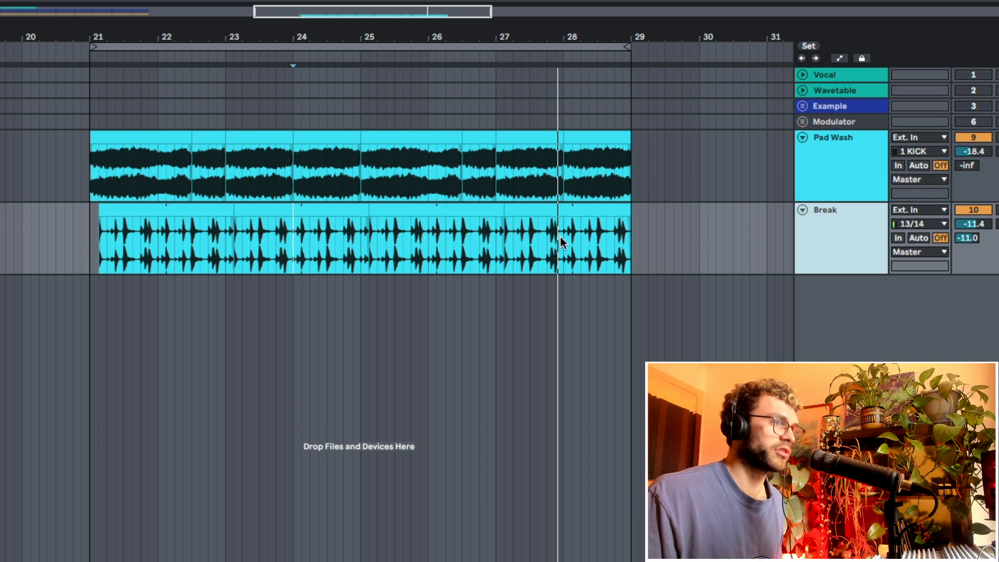
Step: Duplicate the Break track, move the copied clips back to bar 21 and extend the last one to bar 29
key("ctrl+d")
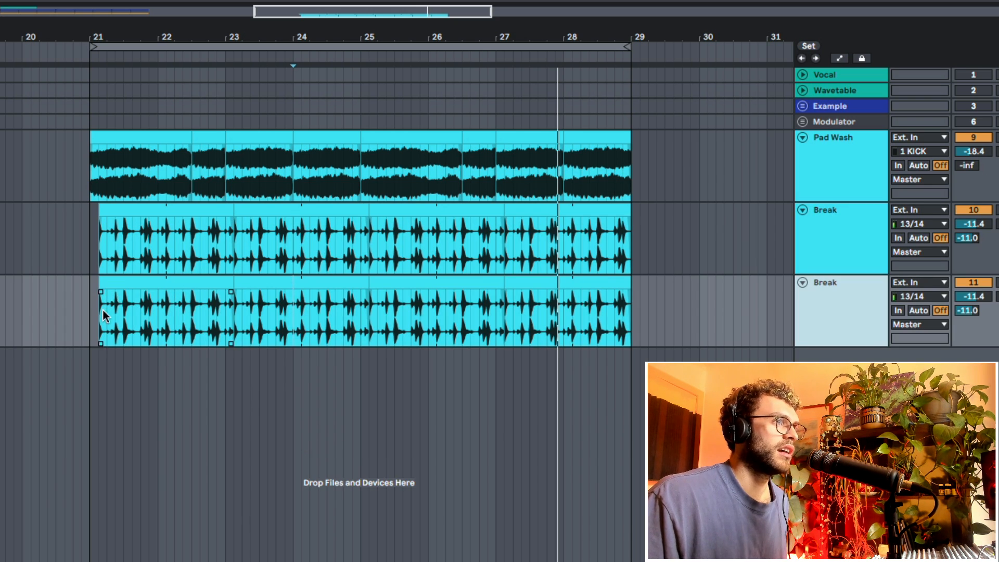
left_click_drag(100, 312, 682, 300)
left_click_drag(190, 287, 179, 294)
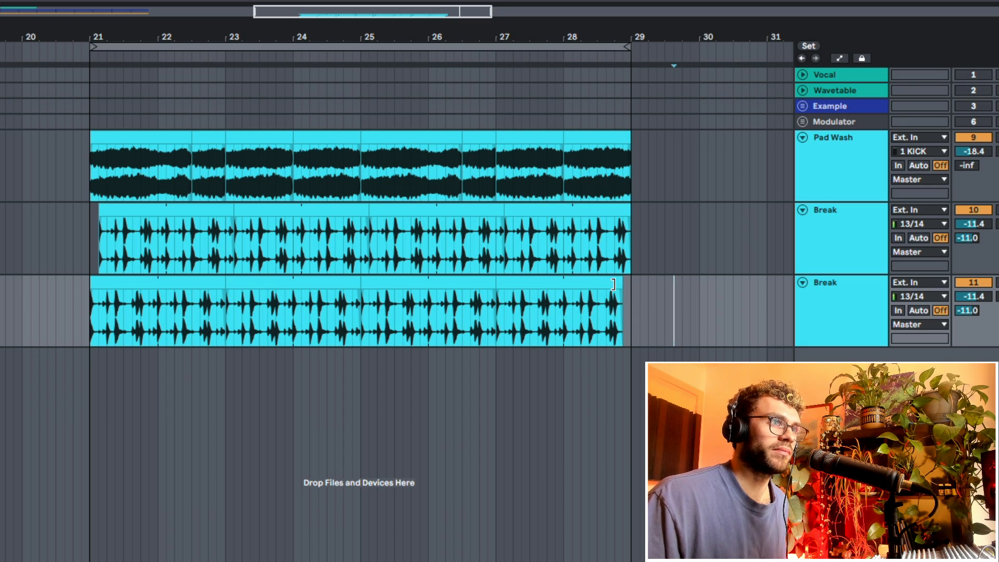
left_click_drag(615, 285, 628, 287)
left_click(648, 300)
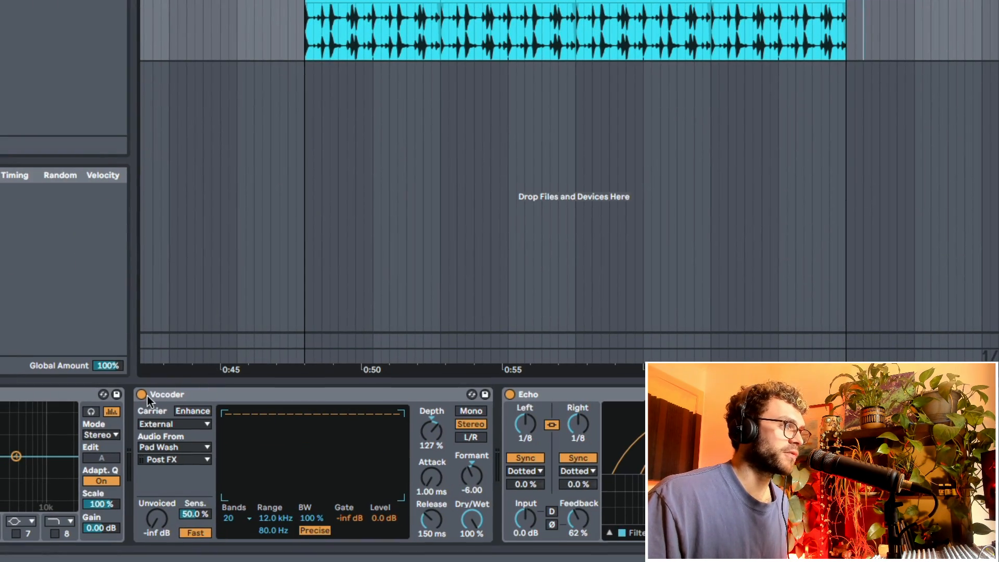
Step: Turn off the Vocoder and Echo on the duplicated Break track
left_click(142, 394)
left_click(509, 394)
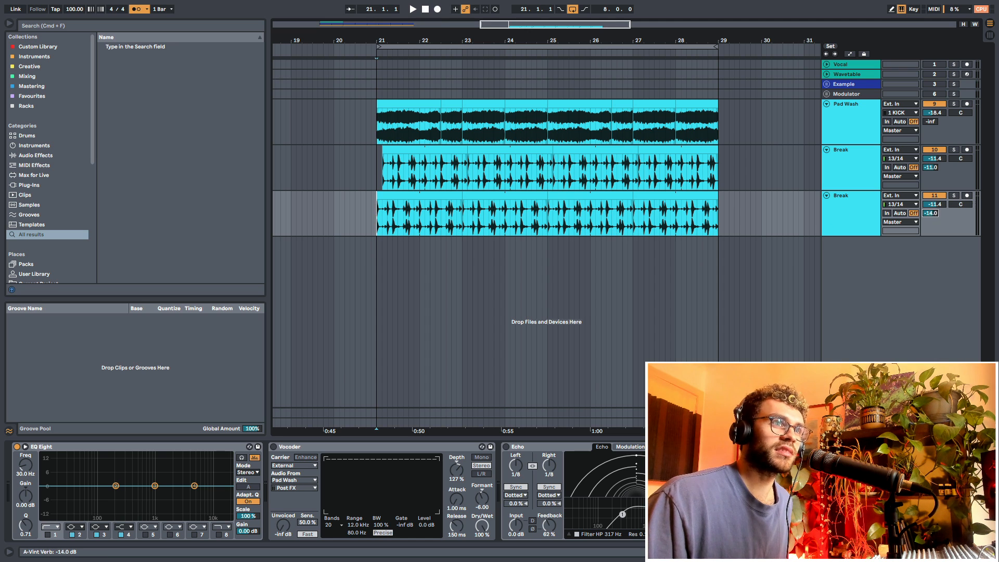
Step: Set the duplicated Break track's volume to -0.3 dB and its A-Vint Verb send to -inf while auditioning
key("space")
mouse_move(931, 213)
left_mouse_down()
mouse_move(930, 235)
mouse_move(934, 184)
mouse_move(931, 202)
left_mouse_up()
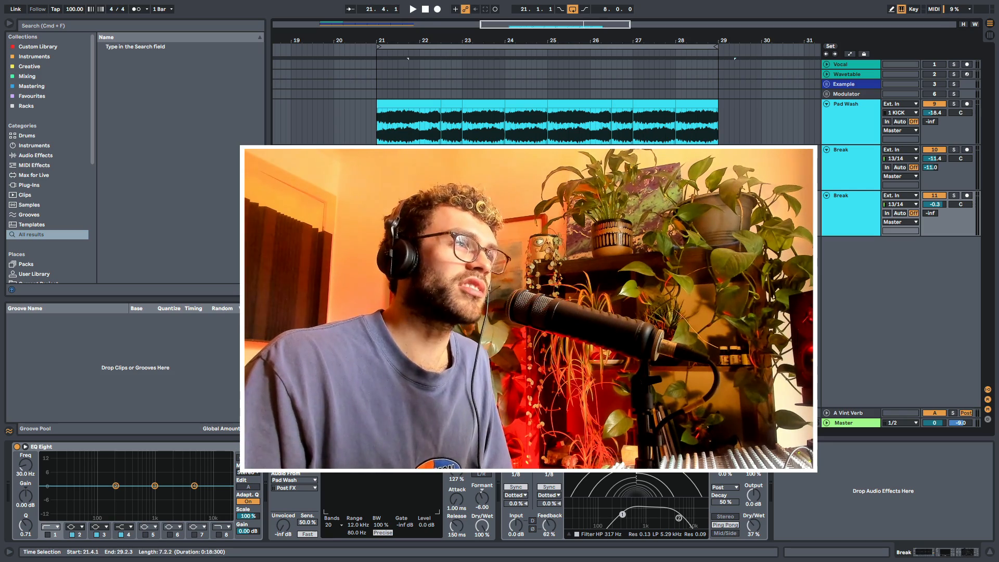
left_click_drag(382, 211, 378, 172)
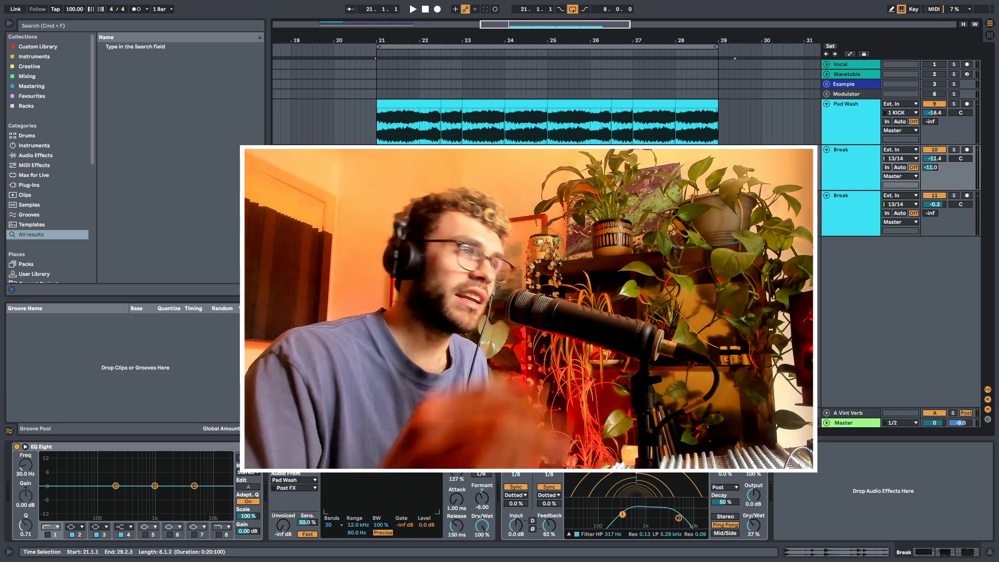